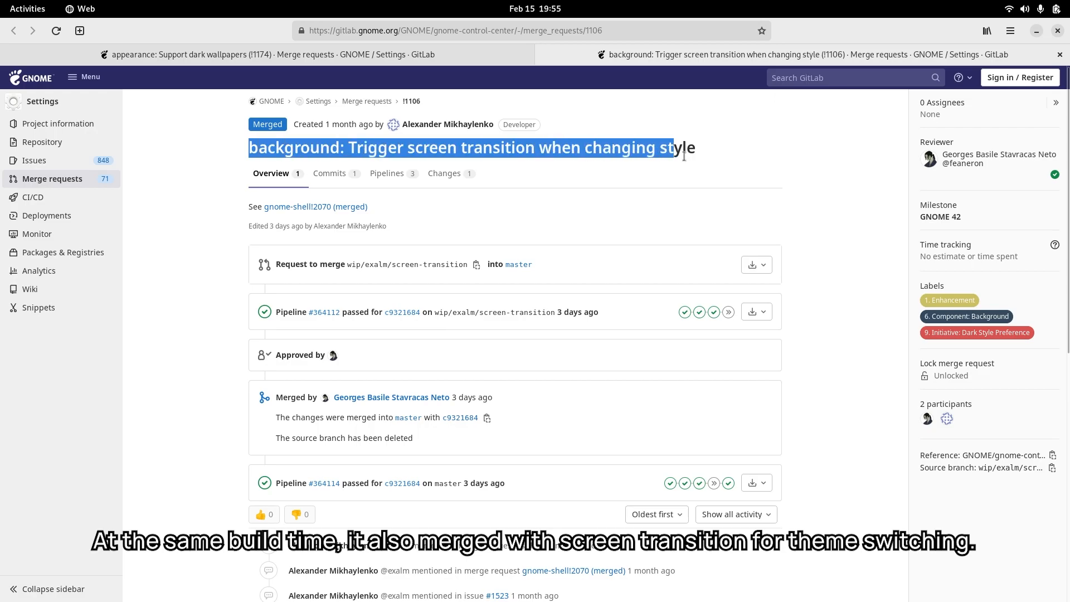
Look over the screen-transition and dark-wallpapers merge requests, and minimise the browser window.
{"action": "left_click", "coordinate": [727, 151]}
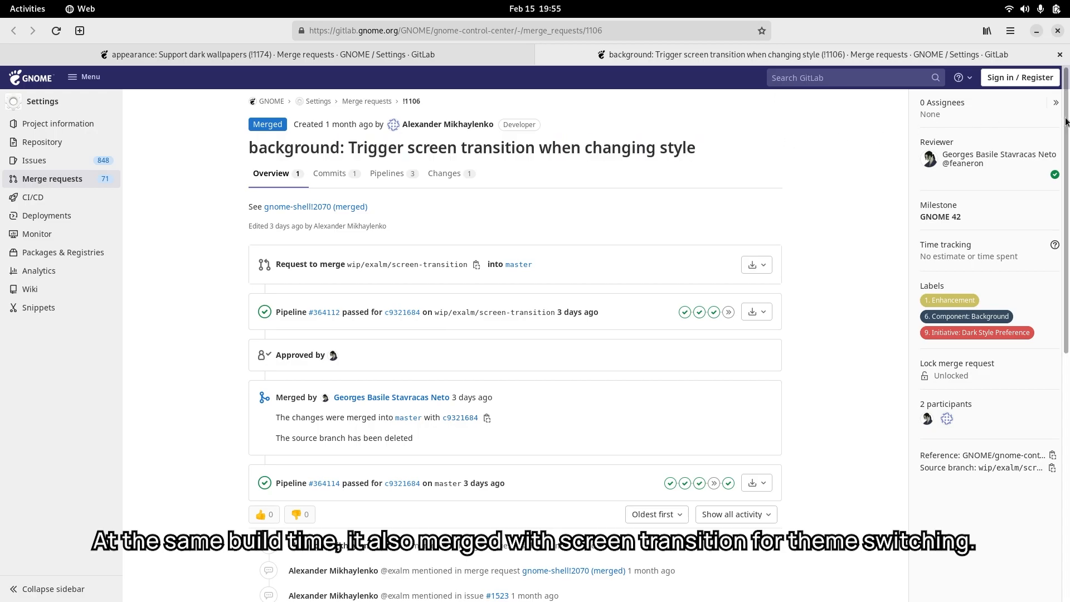
{"action": "scroll", "coordinate": [1064, 192], "scroll_direction": "down", "scroll_amount": 4}
{"action": "scroll", "coordinate": [1064, 192], "scroll_direction": "up", "scroll_amount": 4}
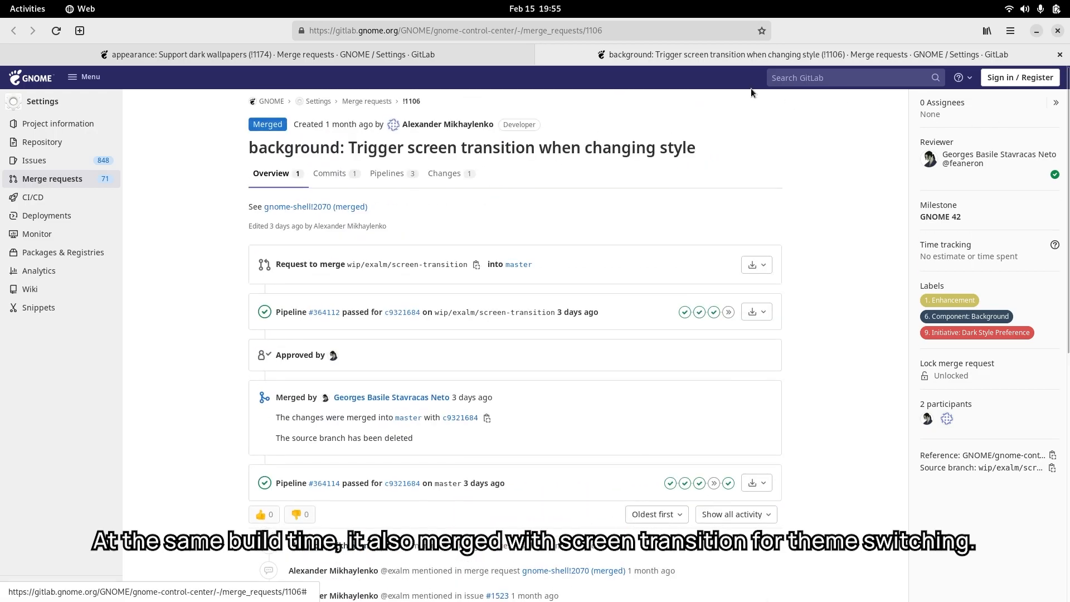
{"action": "left_click", "coordinate": [489, 58]}
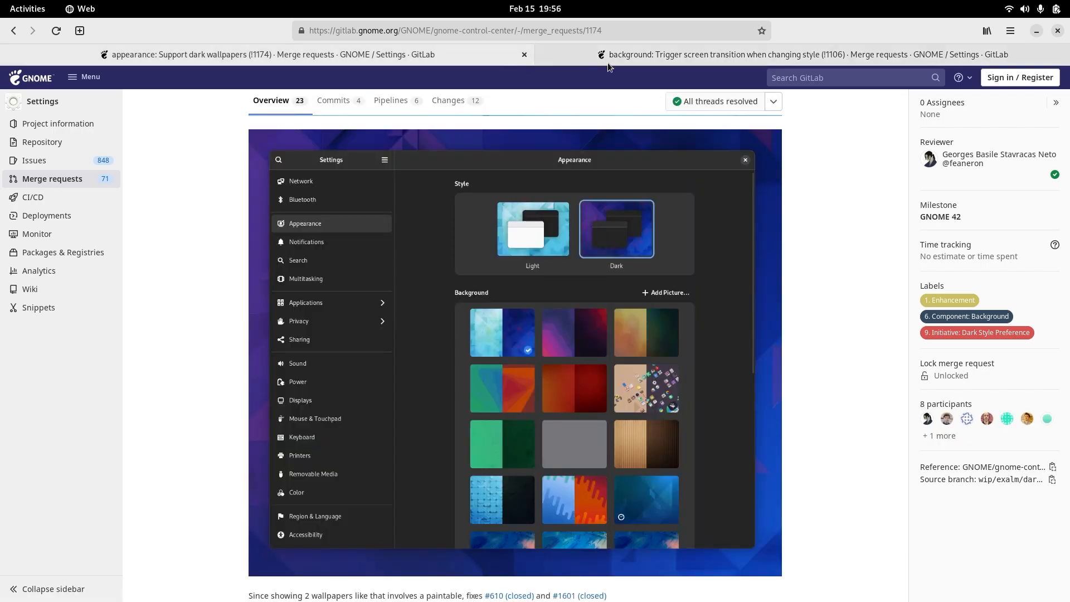
{"action": "scroll", "coordinate": [1067, 181], "scroll_direction": "up", "scroll_amount": 10}
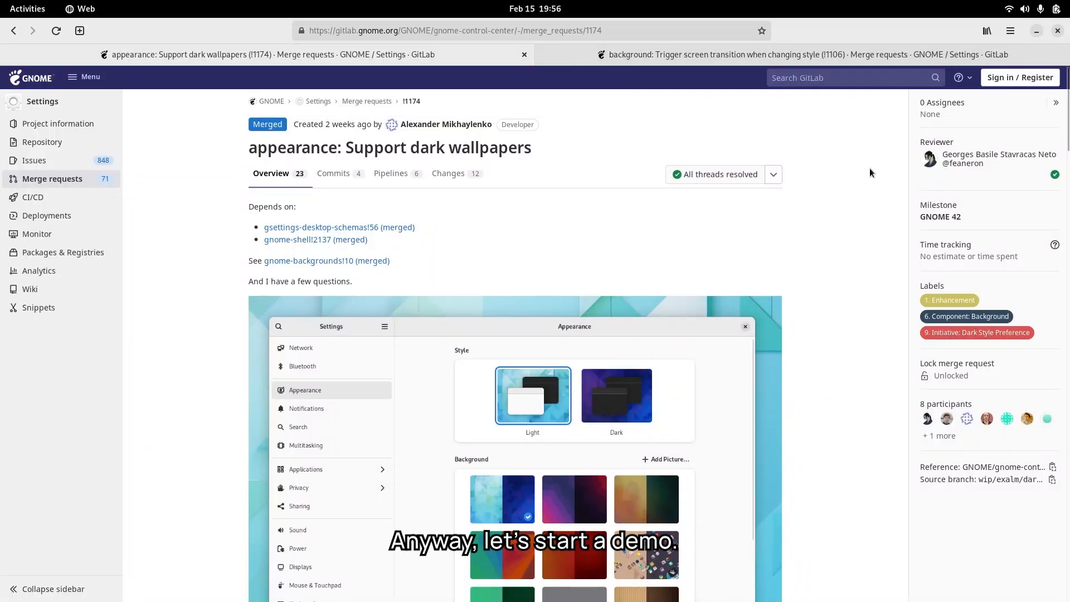
{"action": "left_click", "coordinate": [1037, 32]}
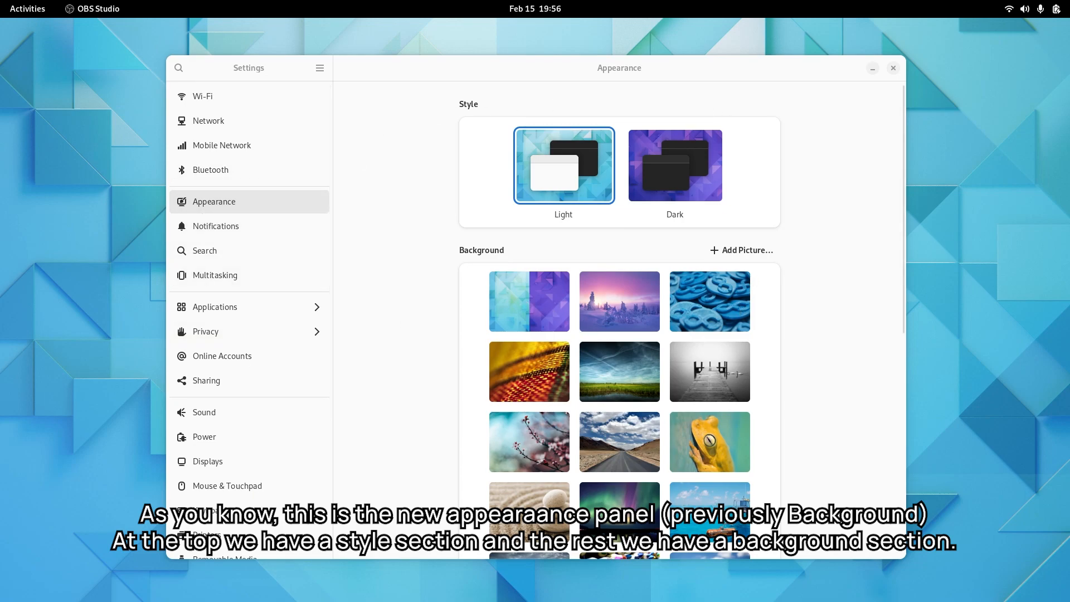
Browse the available backgrounds and toggle the appearance style between Light and Dark.
{"action": "left_click_drag", "start_coordinate": [901, 193], "coordinate": [886, 415]}
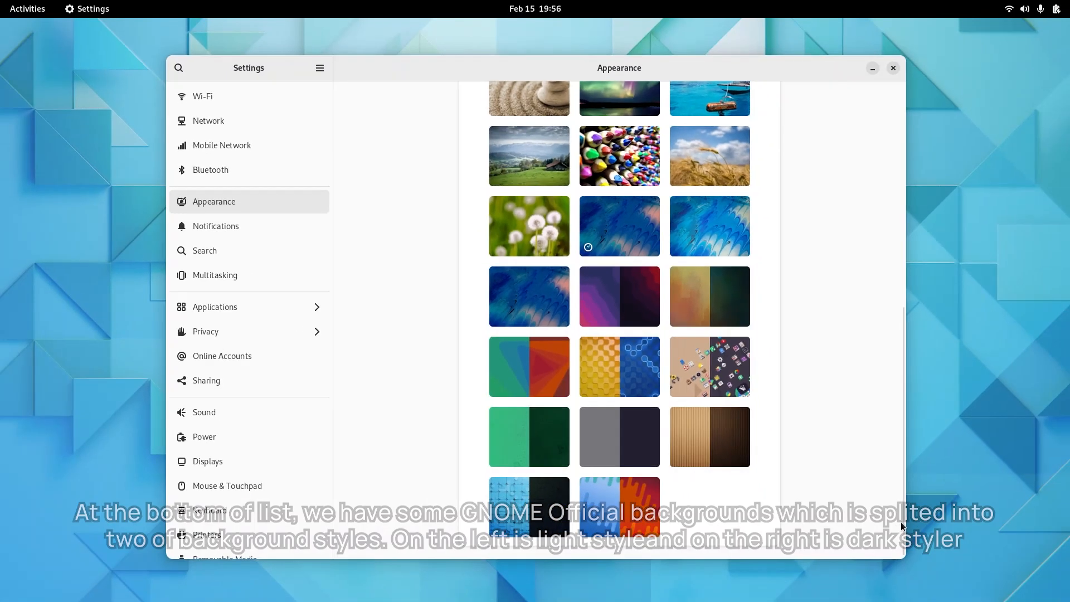
{"action": "left_click_drag", "start_coordinate": [904, 521], "coordinate": [922, 277]}
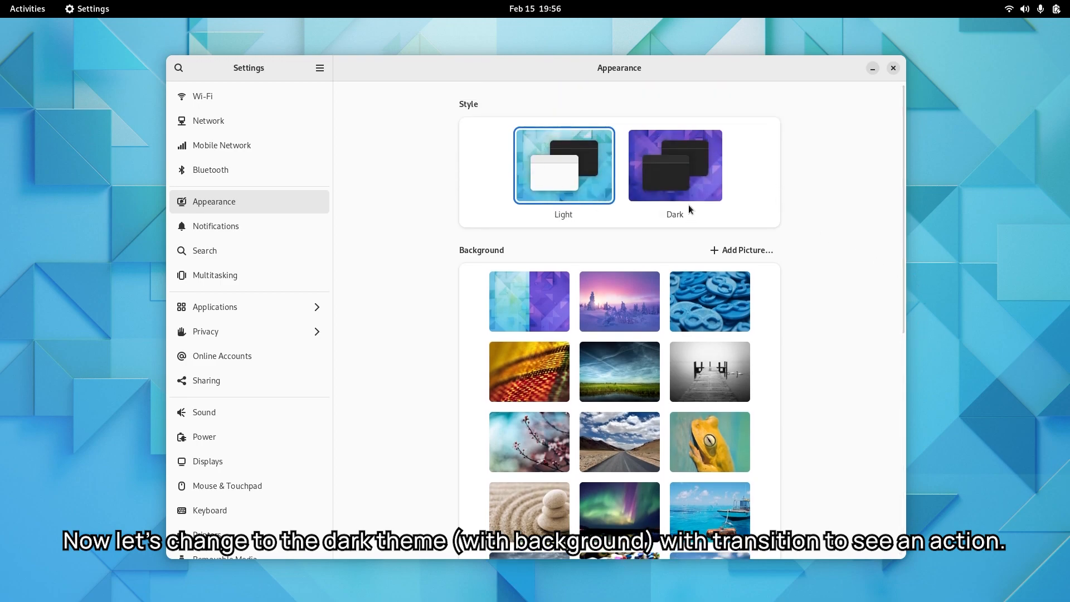
{"action": "left_click", "coordinate": [695, 185]}
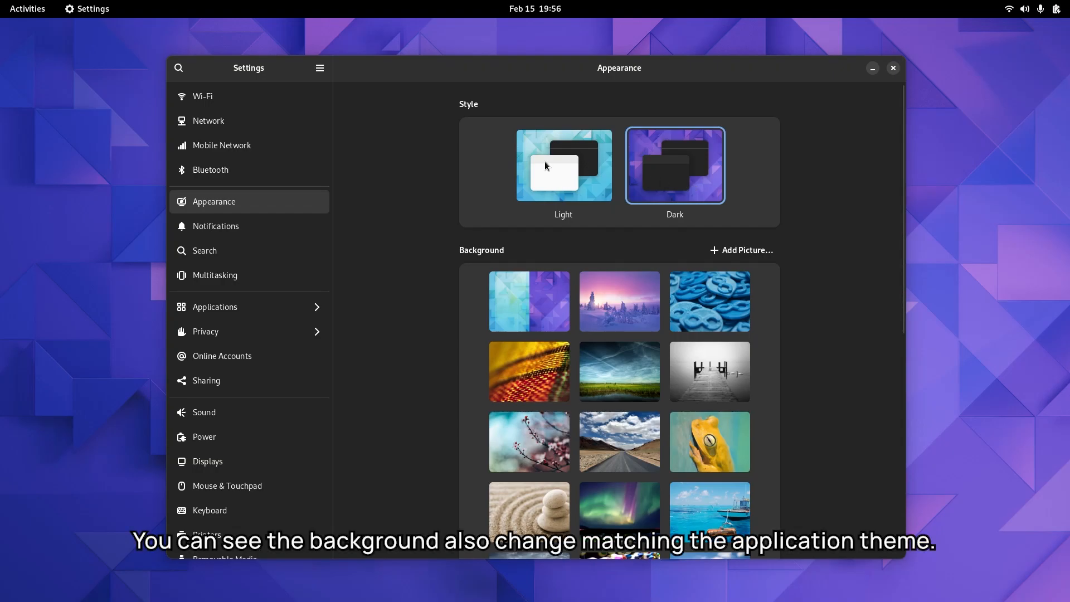
{"action": "left_click", "coordinate": [591, 163]}
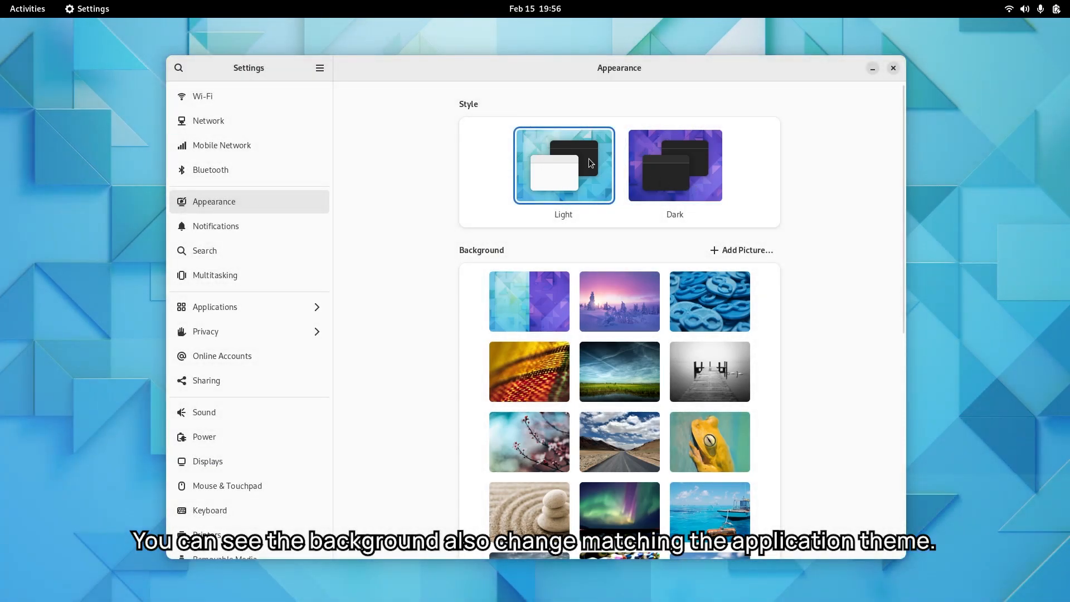
{"action": "left_click", "coordinate": [660, 183]}
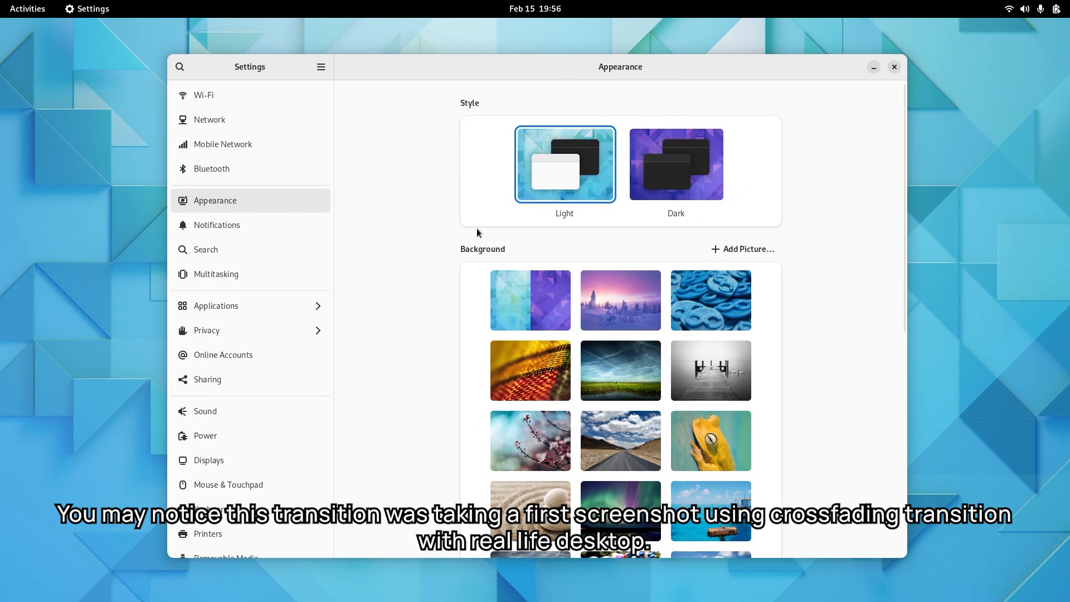
Apply the purple-and-dark-red split background and switch the style to Dark.
{"action": "left_click_drag", "start_coordinate": [903, 230], "coordinate": [891, 426]}
{"action": "left_click", "coordinate": [614, 346]}
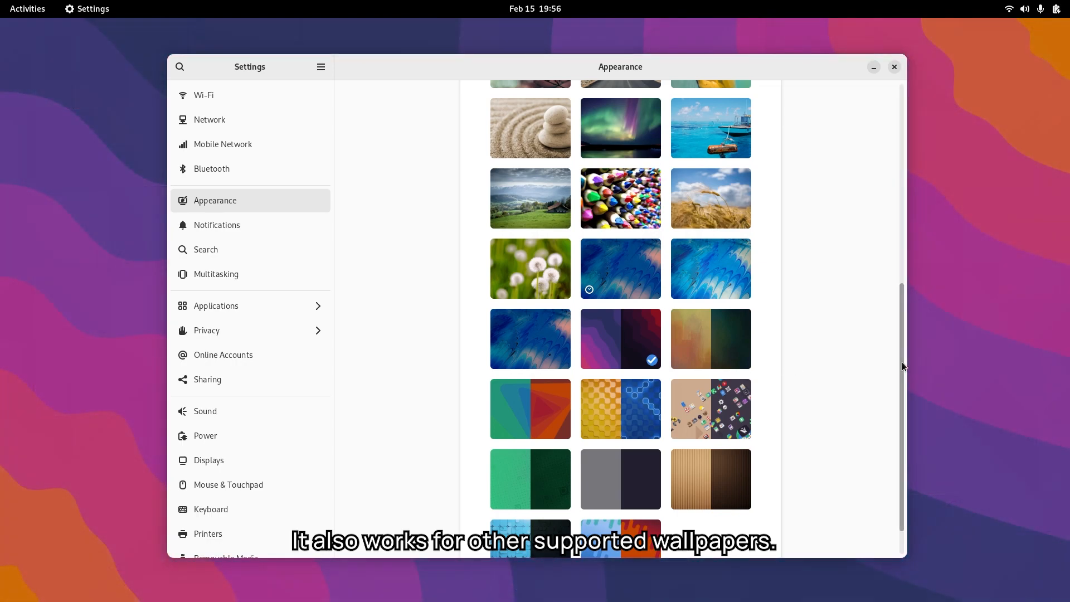
{"action": "left_click_drag", "start_coordinate": [903, 326], "coordinate": [866, 168]}
{"action": "left_click", "coordinate": [705, 155]}
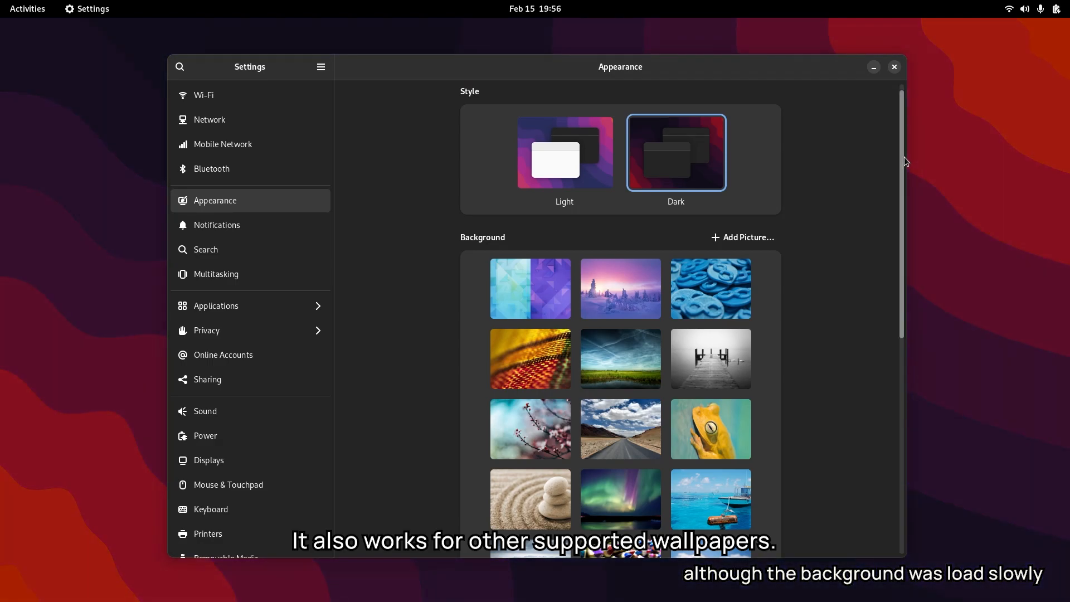
Try other split light/dark backgrounds, including the yellow-and-blue one, and switch the style to Dark.
{"action": "left_click_drag", "start_coordinate": [905, 161], "coordinate": [905, 399]}
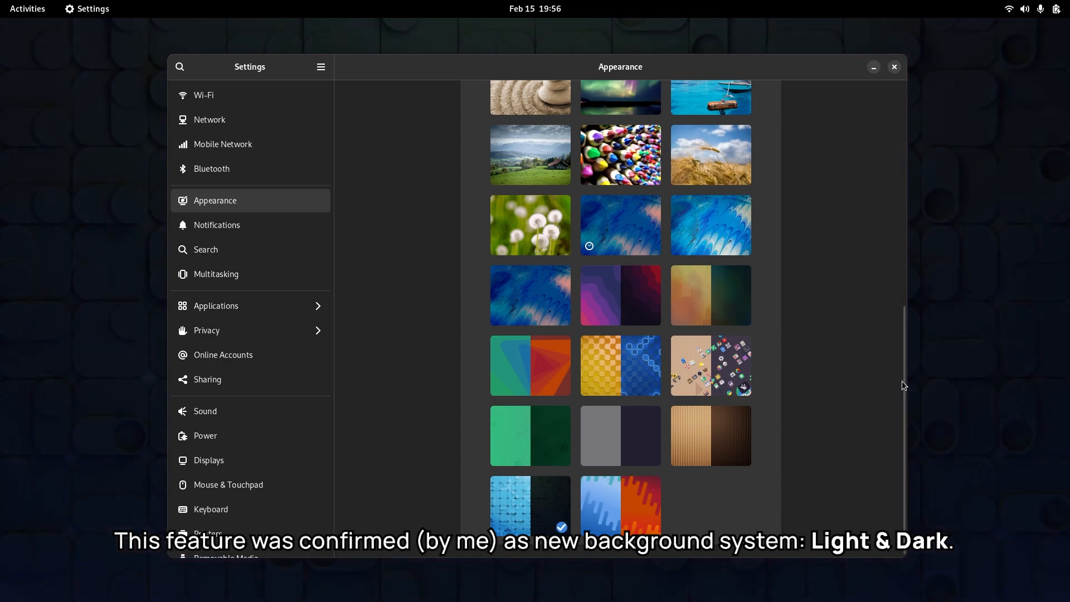
{"action": "left_click_drag", "start_coordinate": [903, 380], "coordinate": [904, 438]}
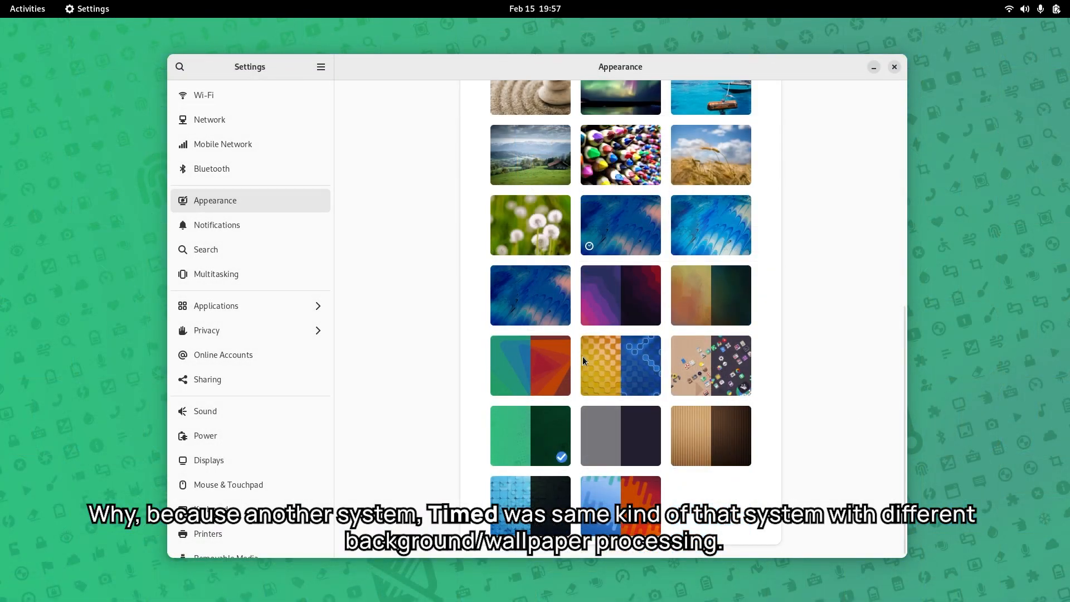
{"action": "left_click_drag", "start_coordinate": [901, 387], "coordinate": [722, 170]}
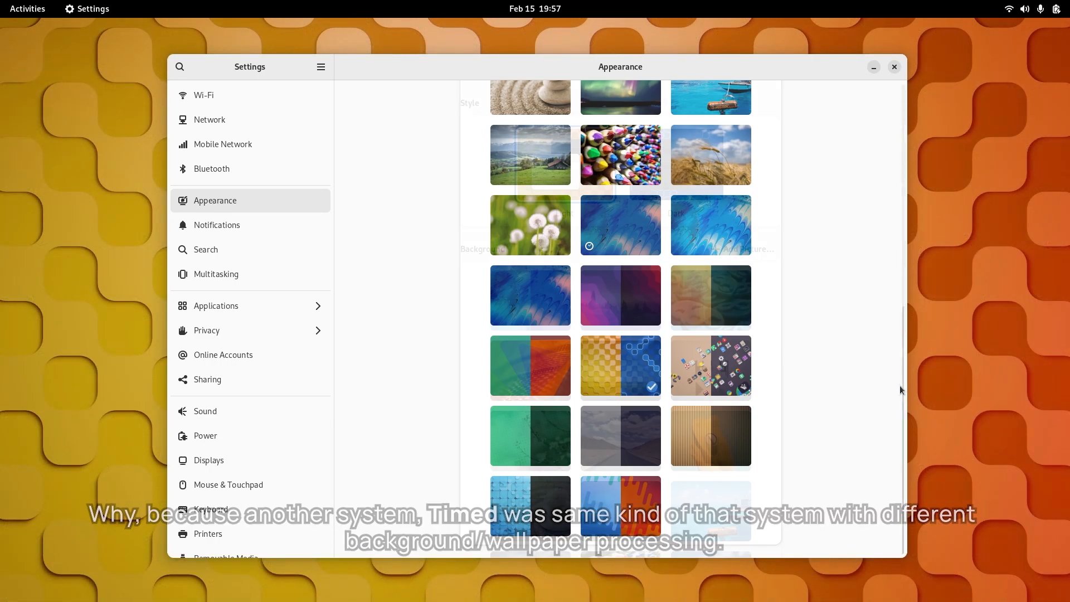
{"action": "left_click", "coordinate": [676, 165]}
{"action": "scroll", "coordinate": [567, 368], "scroll_direction": "down", "scroll_amount": 10}
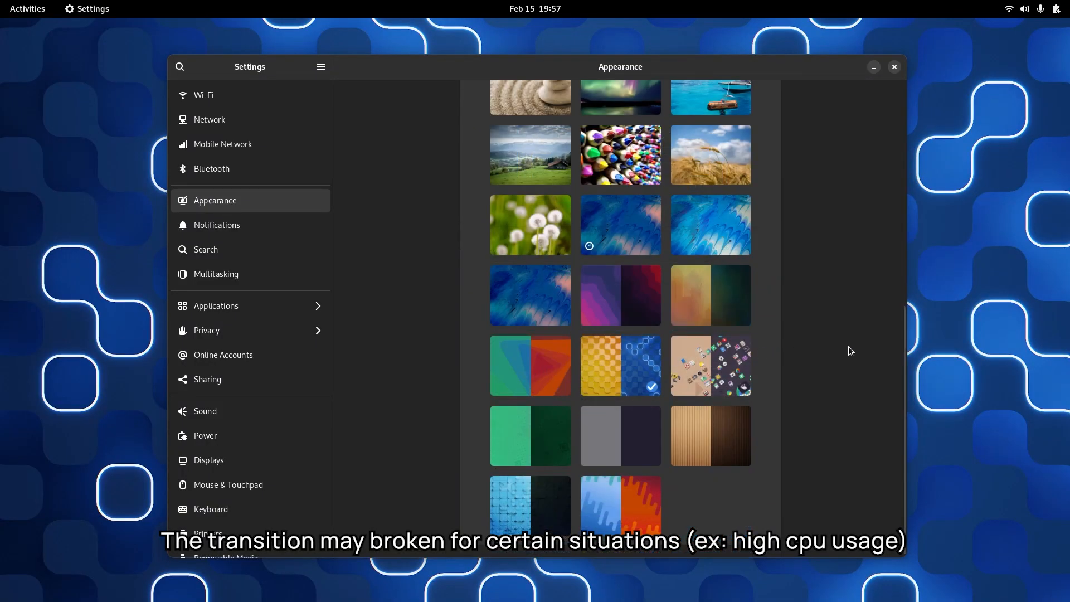
Switch the style to Light and apply the default light-blue-and-purple split background.
{"action": "left_click_drag", "start_coordinate": [905, 357], "coordinate": [904, 140]}
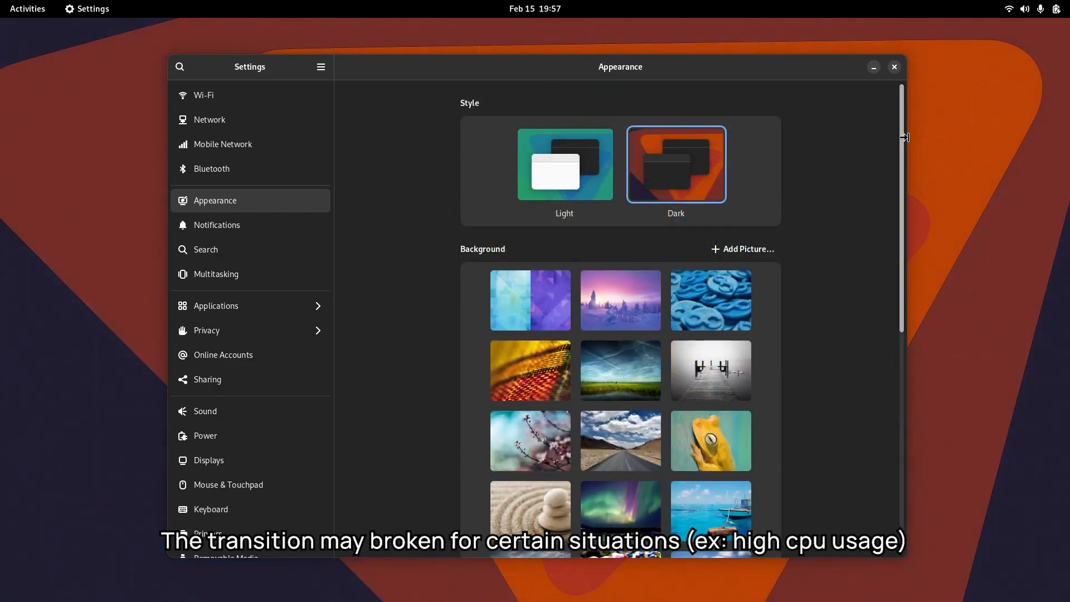
{"action": "left_click", "coordinate": [552, 160]}
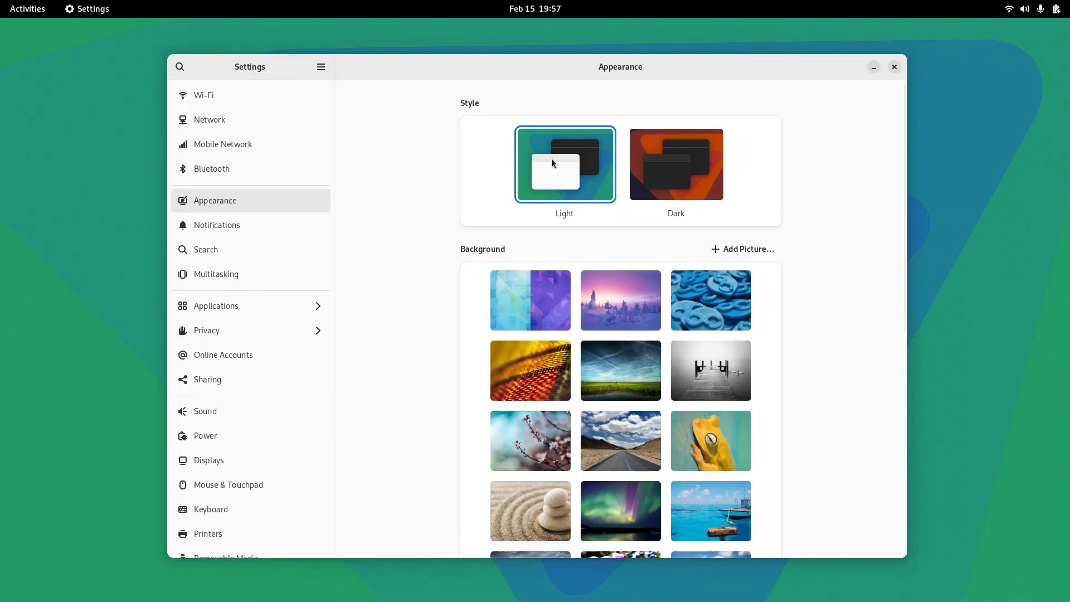
{"action": "left_click", "coordinate": [532, 295]}
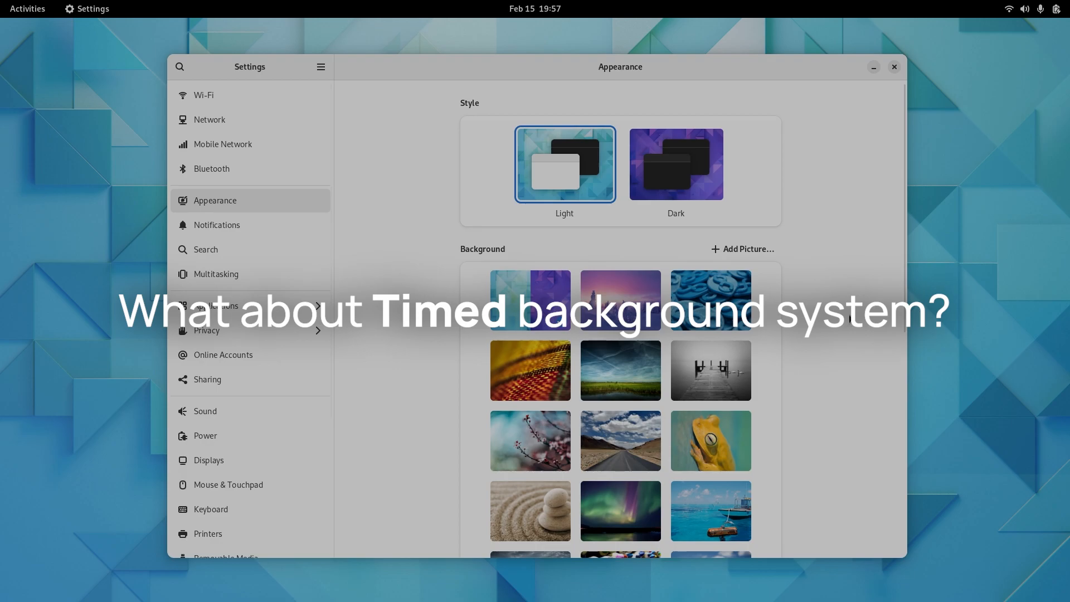
Apply the timed blue background marked with a clock, and toggle the style to Dark and back to Light.
{"action": "scroll", "coordinate": [801, 406], "scroll_direction": "down", "scroll_amount": 5}
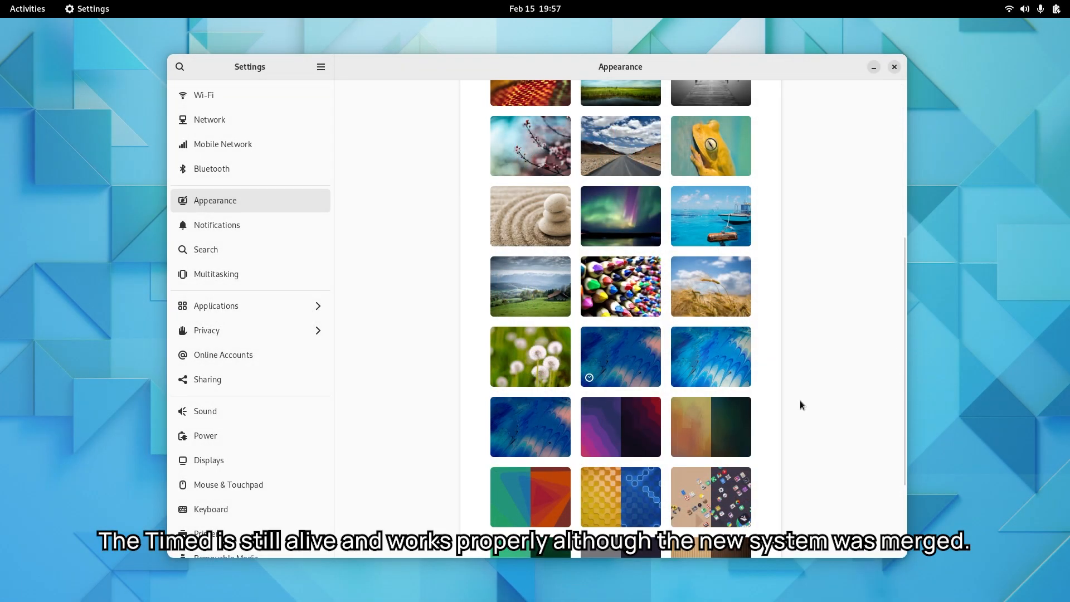
{"action": "left_click", "coordinate": [592, 371]}
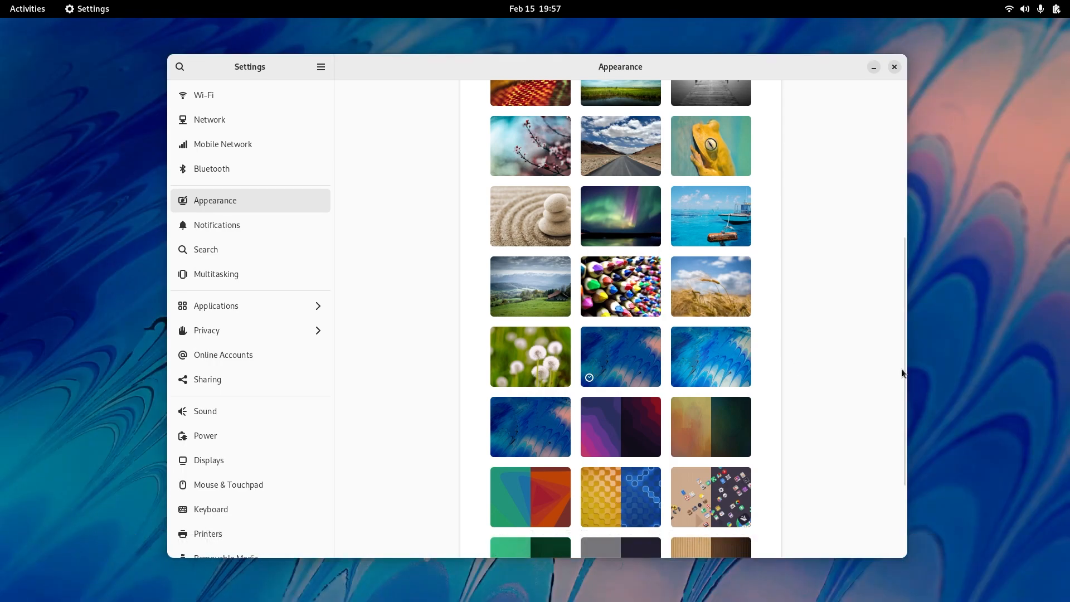
{"action": "left_click_drag", "start_coordinate": [903, 366], "coordinate": [873, 159]}
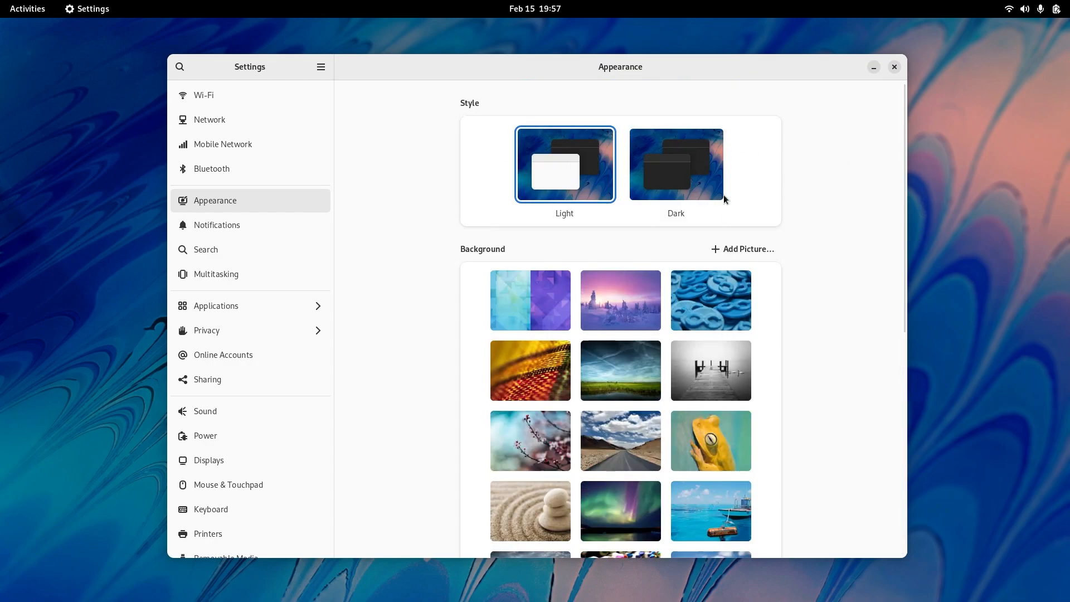
{"action": "left_click", "coordinate": [677, 171]}
{"action": "left_click", "coordinate": [598, 168]}
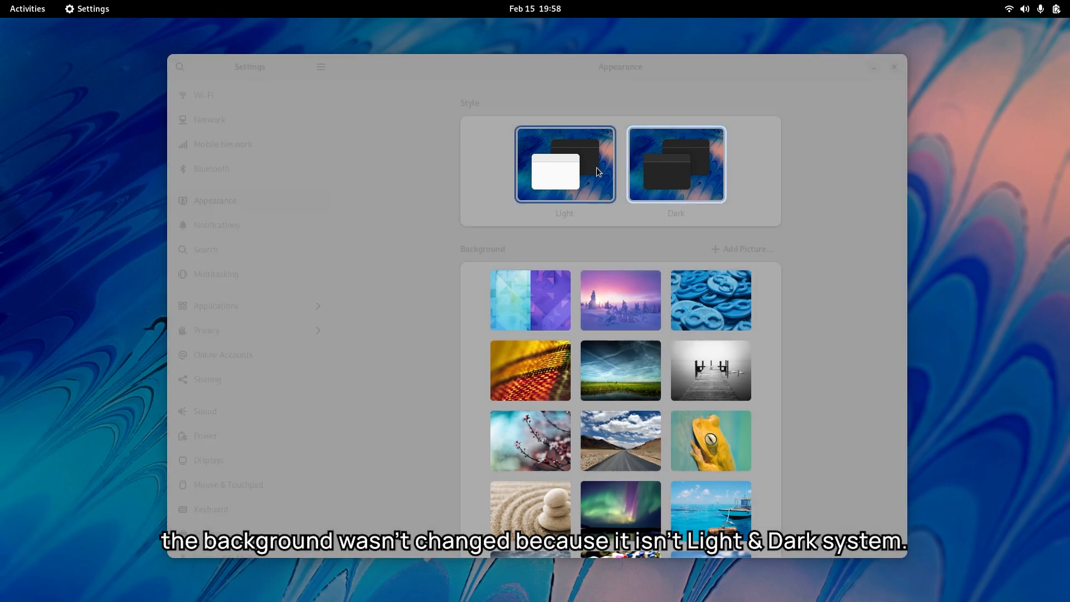
Apply the purple snowy forest background and toggle the style to Dark and back to Light.
{"action": "left_click", "coordinate": [625, 283]}
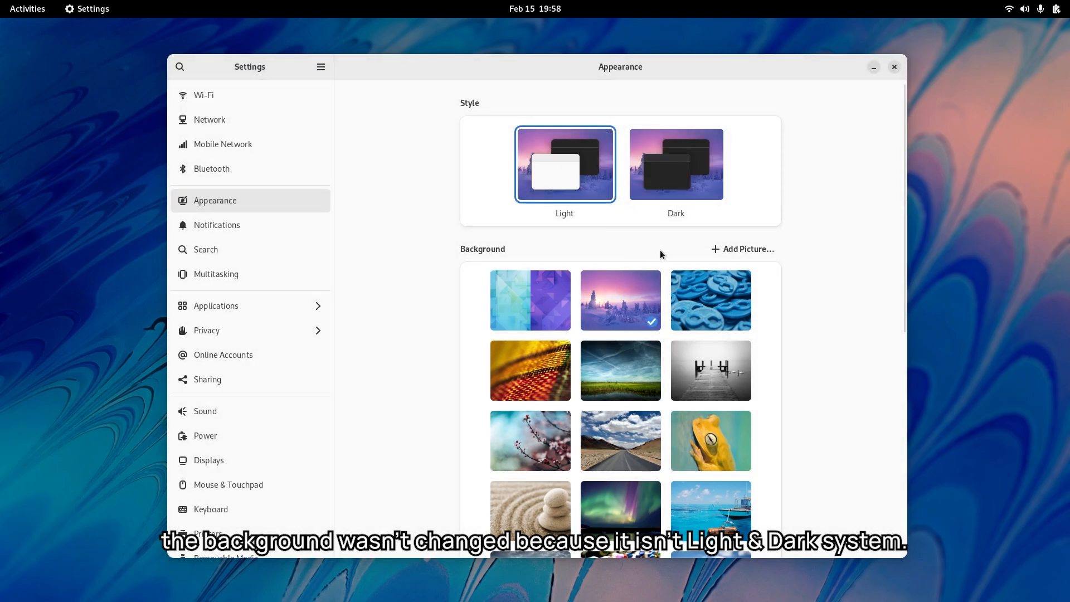
{"action": "left_click", "coordinate": [669, 186]}
{"action": "left_click", "coordinate": [575, 181]}
{"action": "left_click_drag", "start_coordinate": [901, 191], "coordinate": [904, 163]}
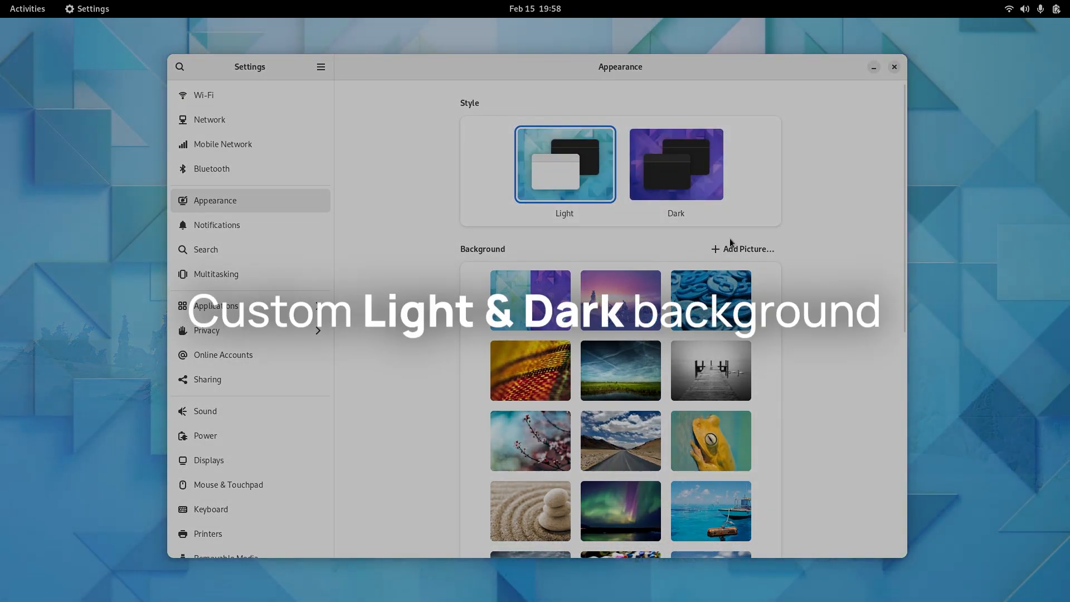
Close Settings and examine the filename-dark element and the wallpaper's deleted attribute in adwaita.xml.in.
{"action": "left_click", "coordinate": [894, 67]}
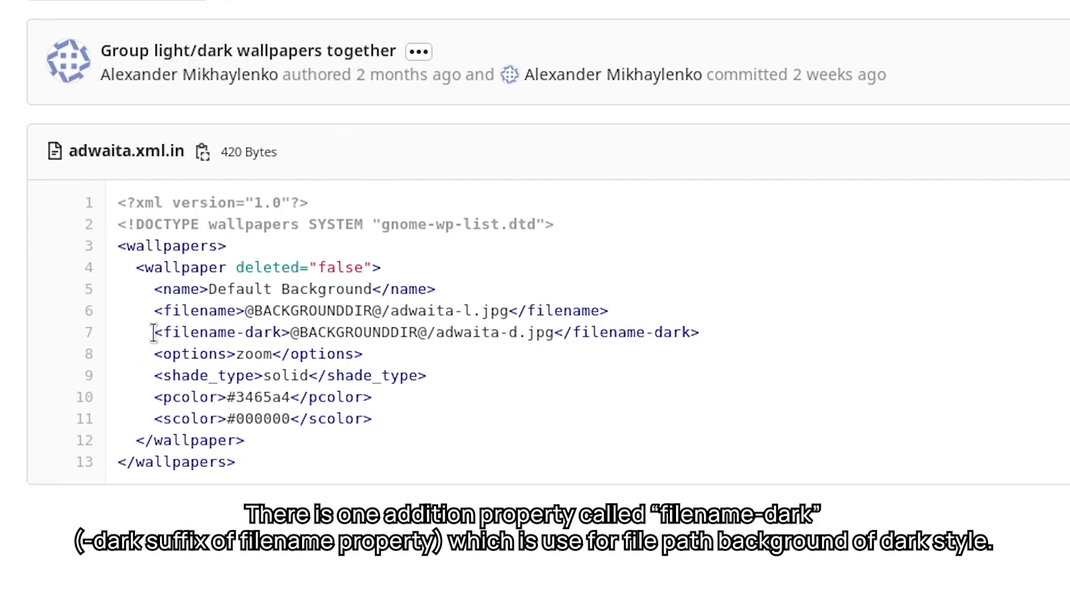
{"action": "left_click_drag", "start_coordinate": [154, 333], "coordinate": [700, 322]}
{"action": "left_click", "coordinate": [707, 330]}
{"action": "left_click", "coordinate": [546, 321]}
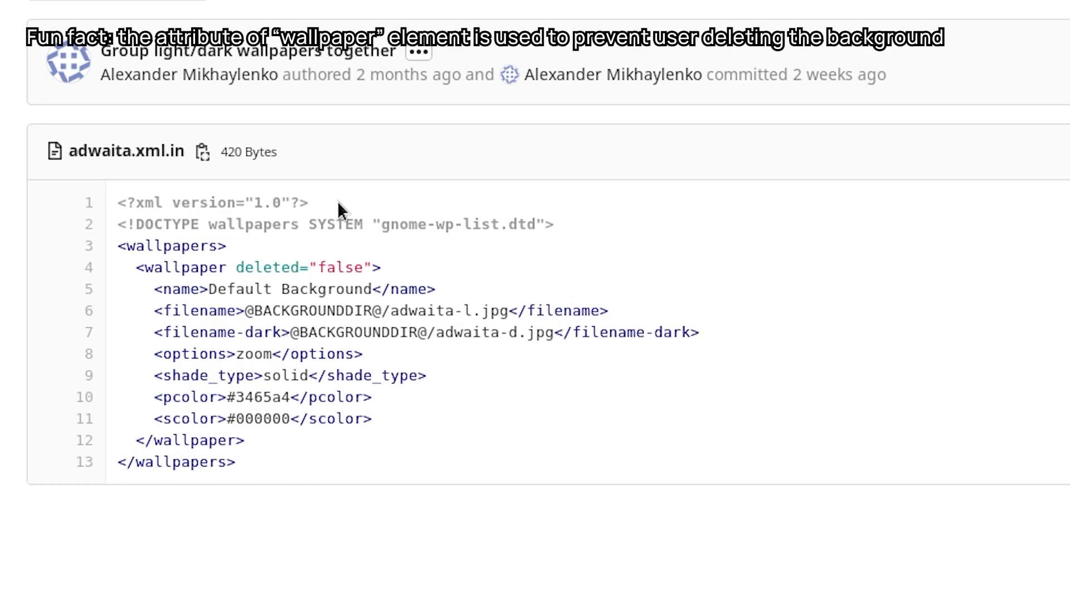
{"action": "left_click_drag", "start_coordinate": [227, 267], "coordinate": [369, 263]}
{"action": "left_click", "coordinate": [369, 263]}
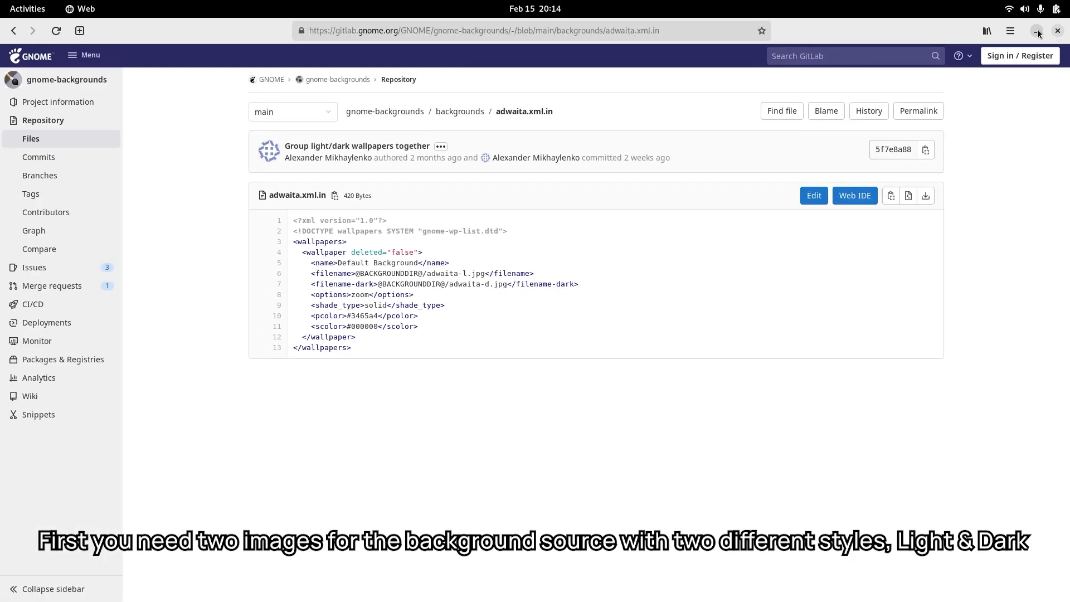
Minimise the browser and preview WIP-7th-anniversary-wallpaper-light.jpg and its dark counterpart from the wininsider7th folder.
{"action": "left_click", "coordinate": [1037, 31]}
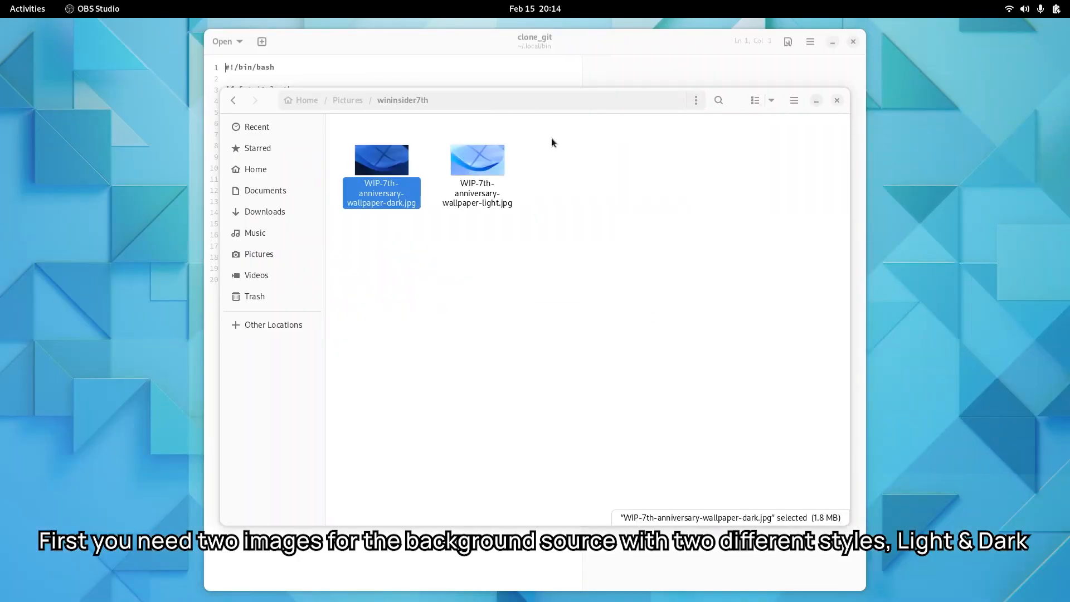
{"action": "left_click", "coordinate": [462, 168]}
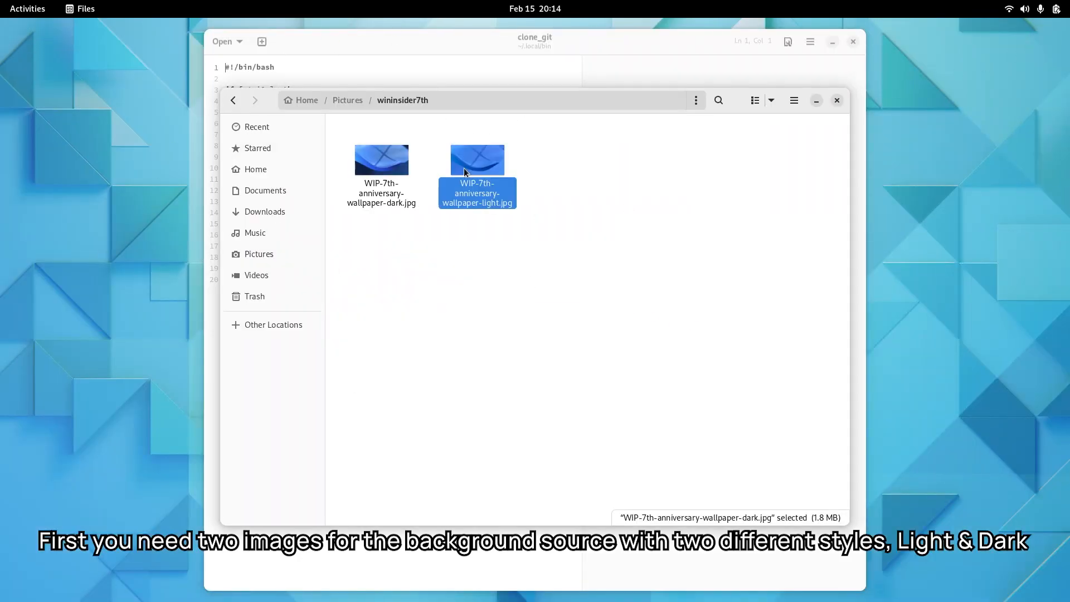
{"action": "right_click", "coordinate": [478, 162]}
{"action": "left_click", "coordinate": [478, 182]}
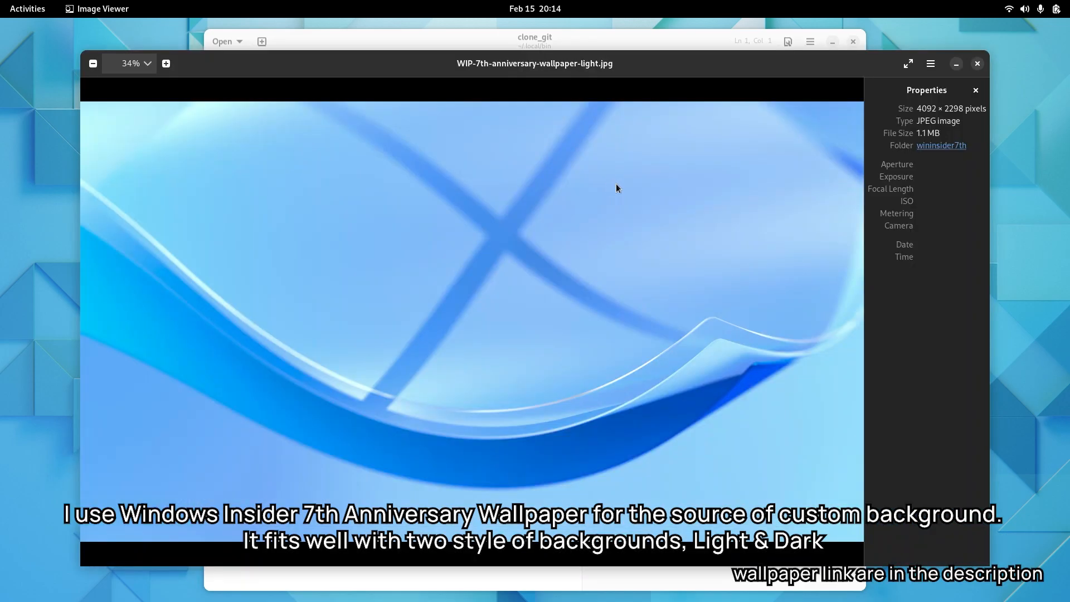
{"action": "mouse_move", "coordinate": [320, 364]}
{"action": "left_click", "coordinate": [98, 322]}
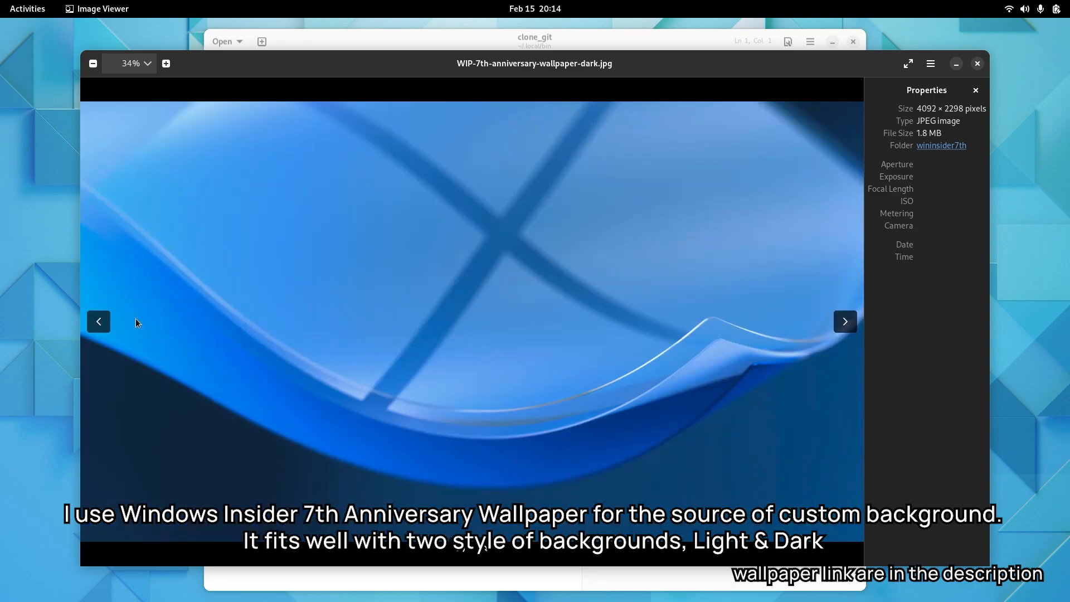
{"action": "left_click", "coordinate": [978, 64]}
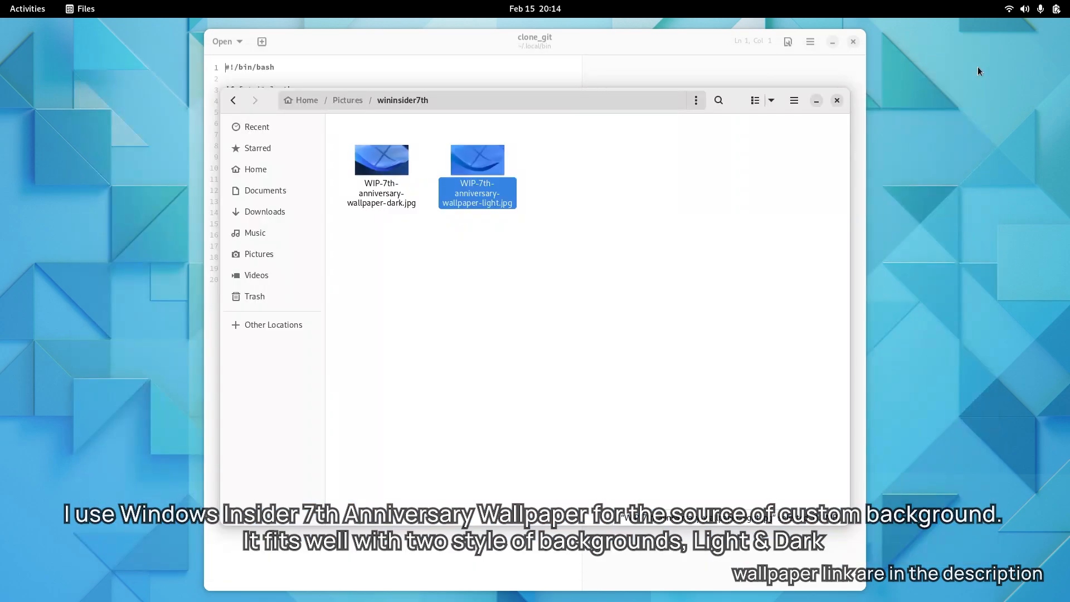
Create a new text document containing the copied contents of adwaita.xml.in, without the trailing blank line.
{"action": "left_click", "coordinate": [262, 42]}
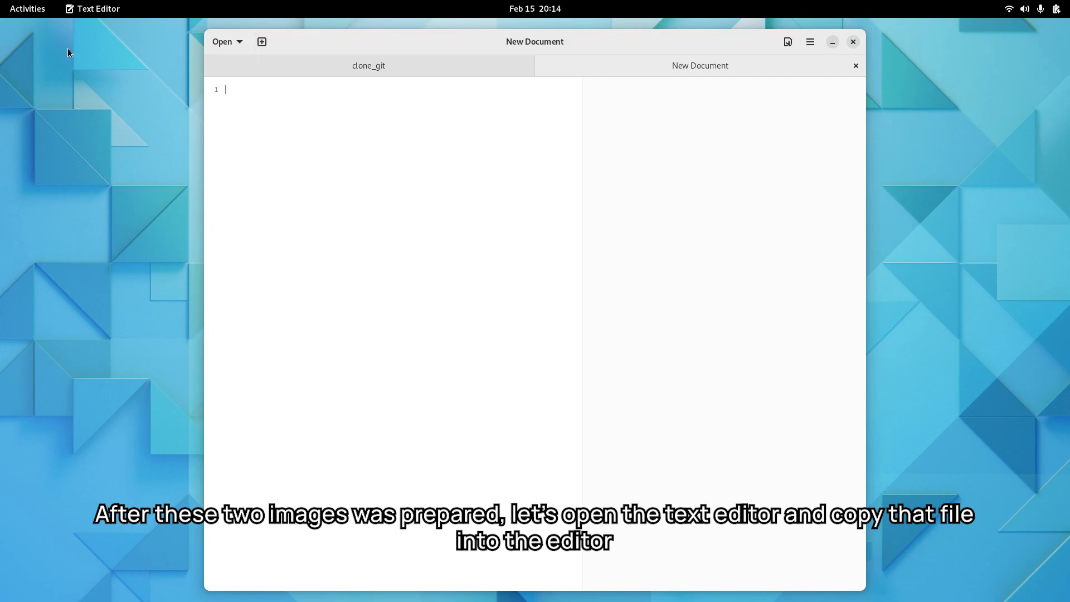
{"action": "key", "text": "alt+Tab"}
{"action": "key", "text": "alt+Tab"}
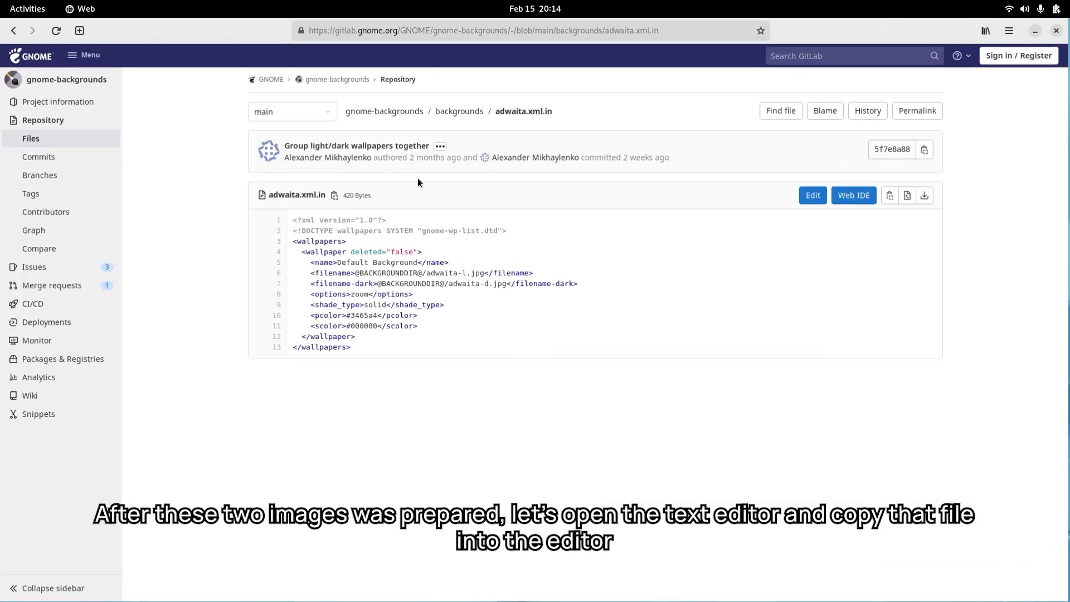
{"action": "left_click", "coordinate": [890, 196]}
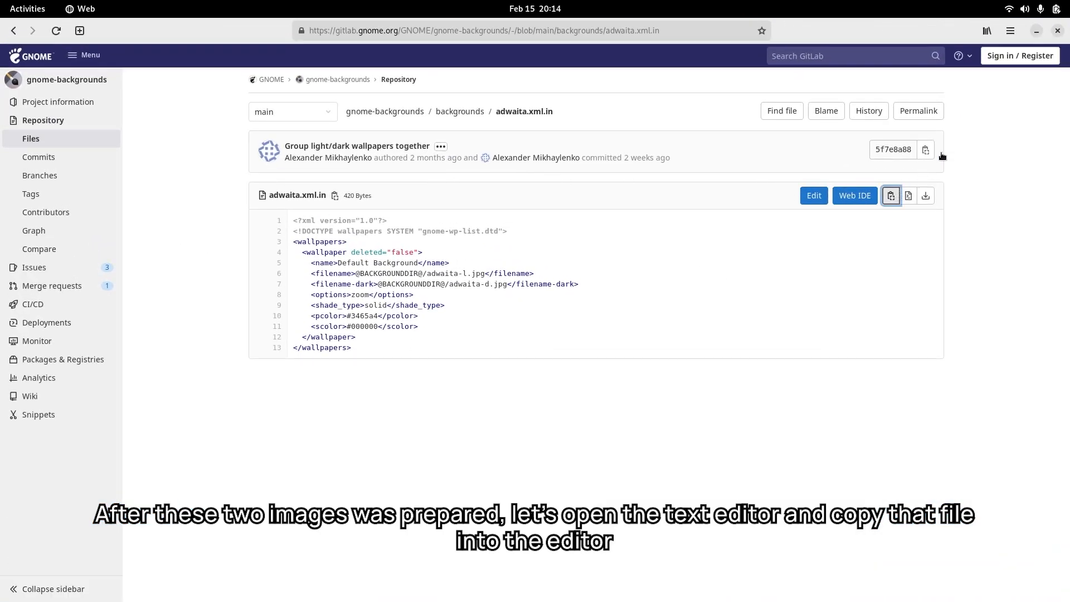
{"action": "left_click", "coordinate": [1035, 33]}
{"action": "type", "text": "<?xml version=\"1.0\"?> <!DOCTYPE wallpapers SYSTEM \"gnome-wp-list.dtd\"> <wallpapers>   <wallpaper deleted=\"false\">     <name>Default Background</name>     <filename>@BACKGROUNDDIR@/adwaita-l.jpg</filename>     <filename-dark>@BACKGROUNDDIR@/adwaita-d.jpg</filename-dark>     <options>zoom</options>     <shade_type>solid</shade_type>     <pcolor>#3465a4</pcolor>     <scolor>#000000</scolor>   </wallpaper> </wallpapers>"}
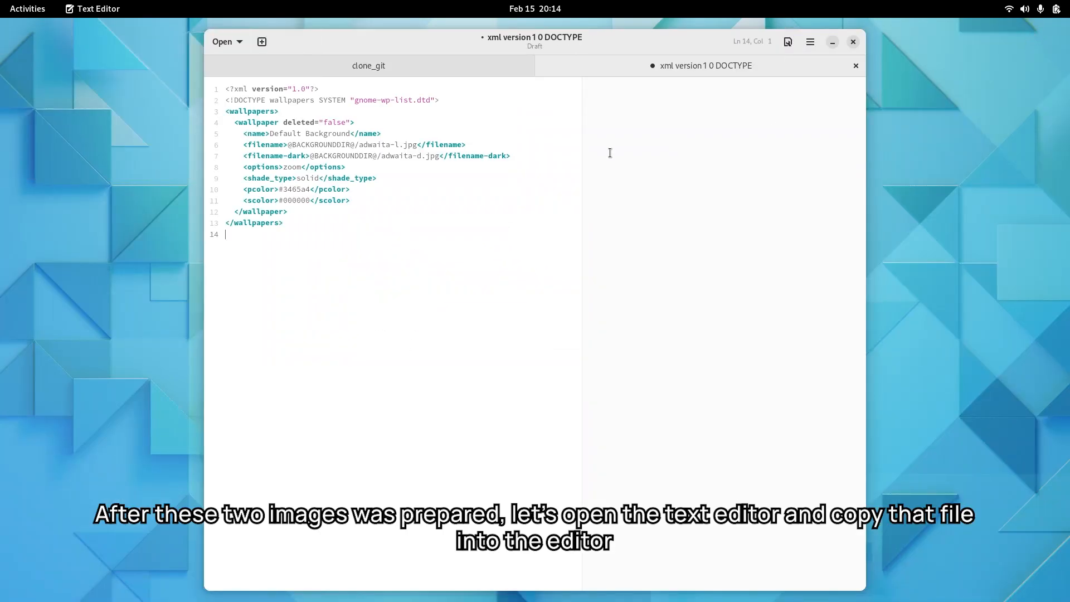
{"action": "key", "text": "BackSpace"}
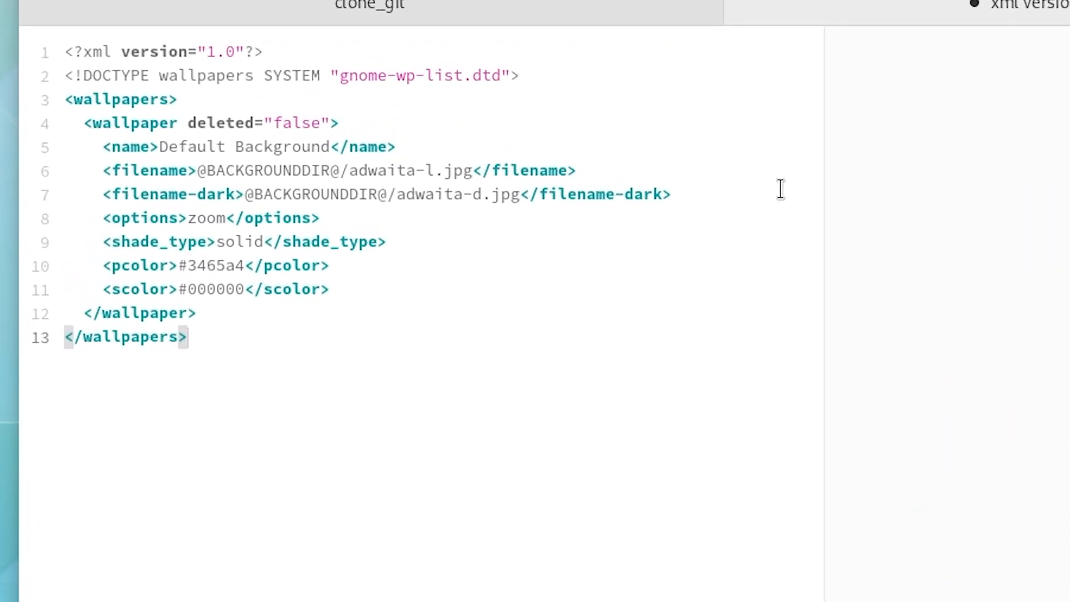
{"action": "double_click", "coordinate": [180, 150]}
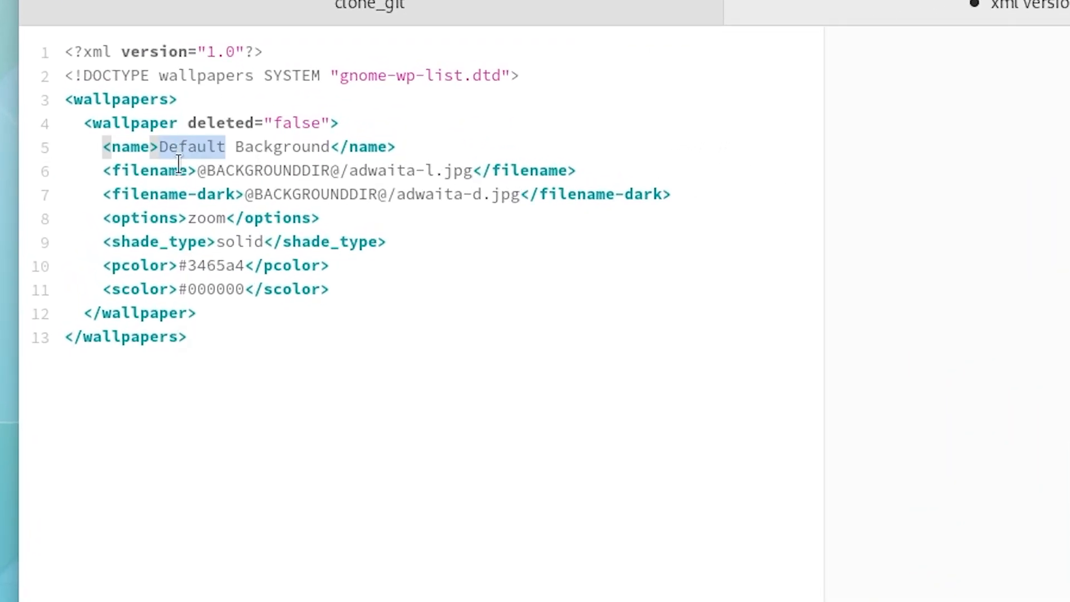
{"action": "left_click", "coordinate": [204, 170]}
{"action": "double_click", "coordinate": [237, 169]}
{"action": "left_click_drag", "start_coordinate": [473, 169], "coordinate": [199, 168]}
{"action": "left_click", "coordinate": [683, 194]}
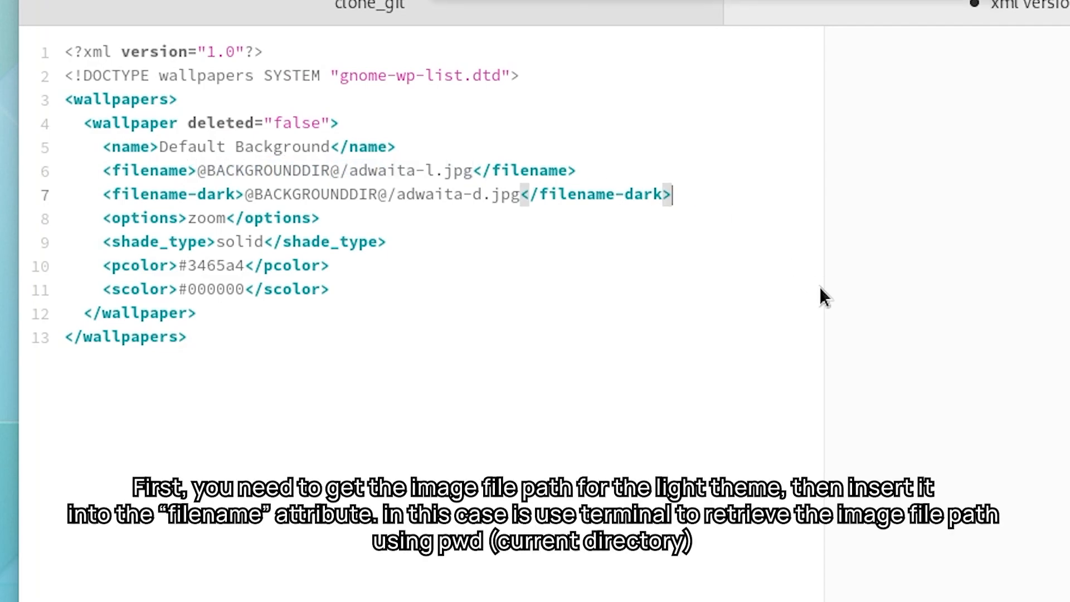
Open a terminal in the wininsider7th folder, run pwd and copy the folder path it prints.
{"action": "key", "text": "alt+Tab"}
{"action": "key", "text": "alt+Tab"}
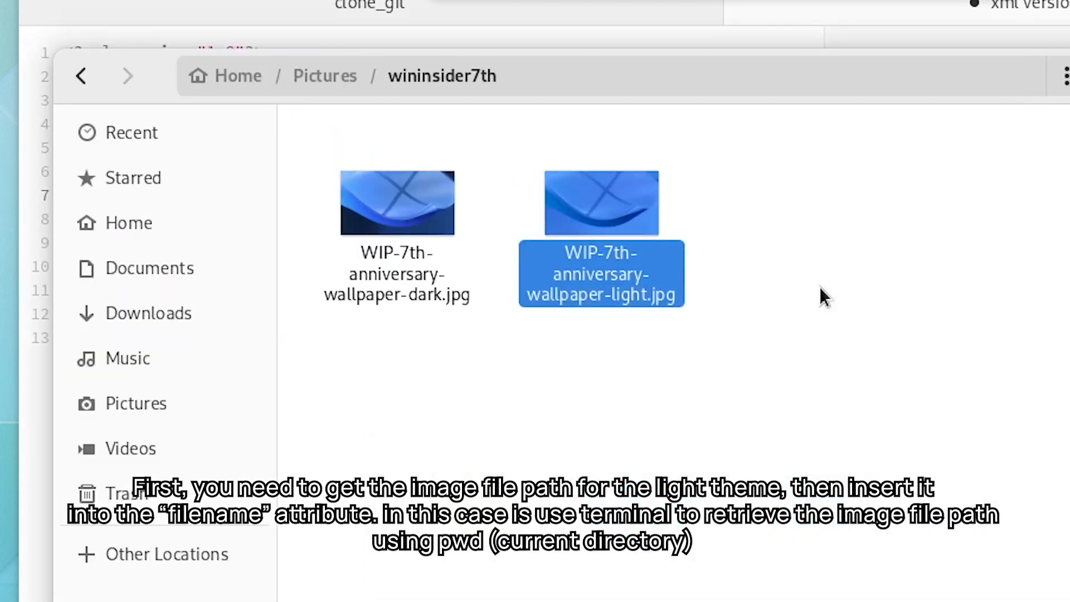
{"action": "right_click", "coordinate": [820, 287]}
{"action": "left_click", "coordinate": [858, 541]}
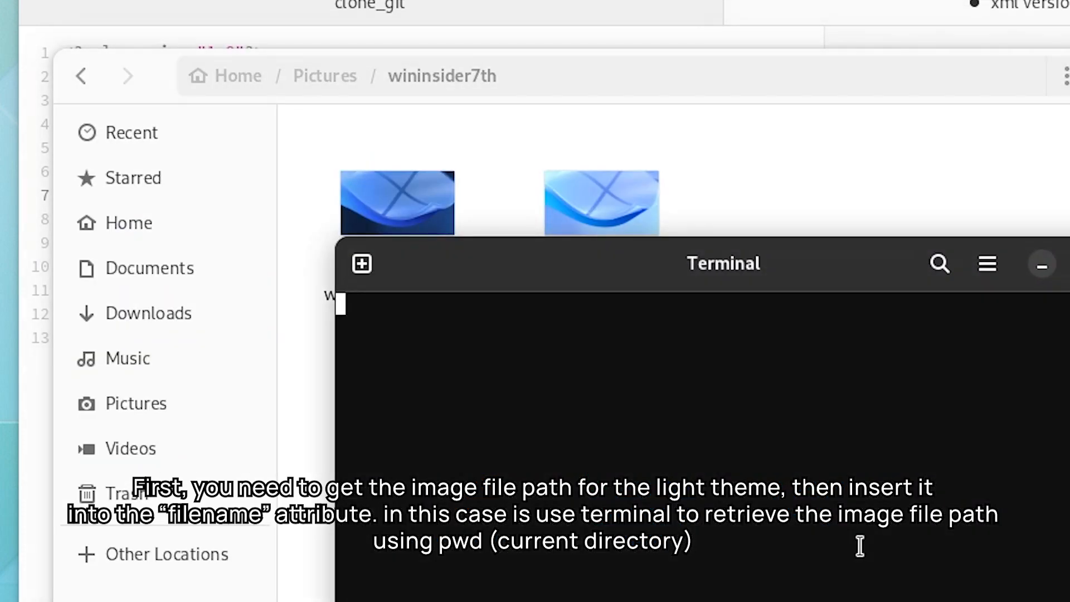
{"action": "type", "text": "pwd"}
{"action": "key", "text": "Return"}
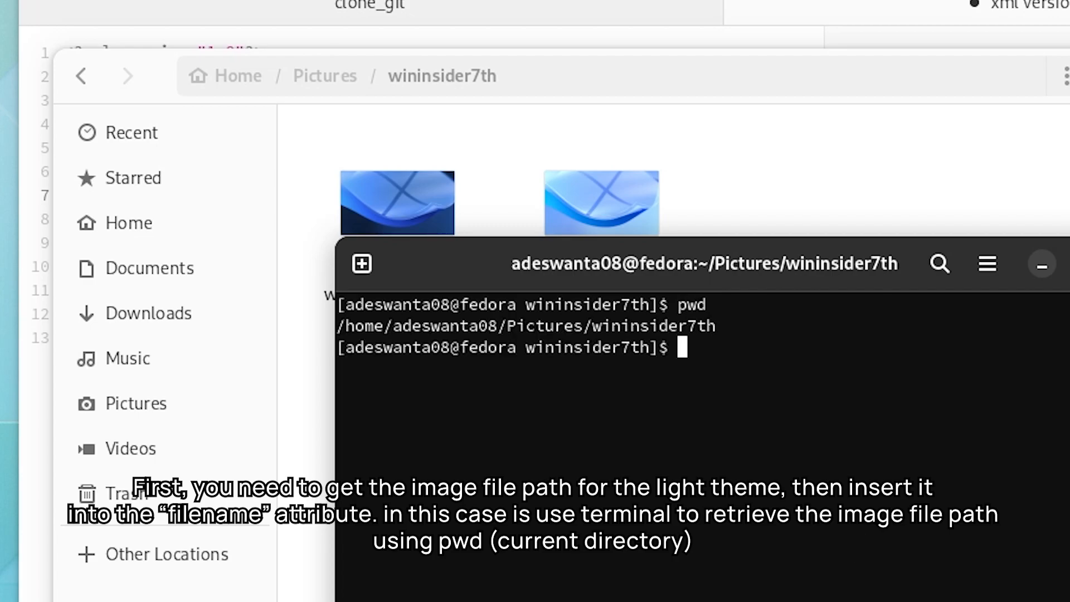
{"action": "triple_click", "coordinate": [643, 327]}
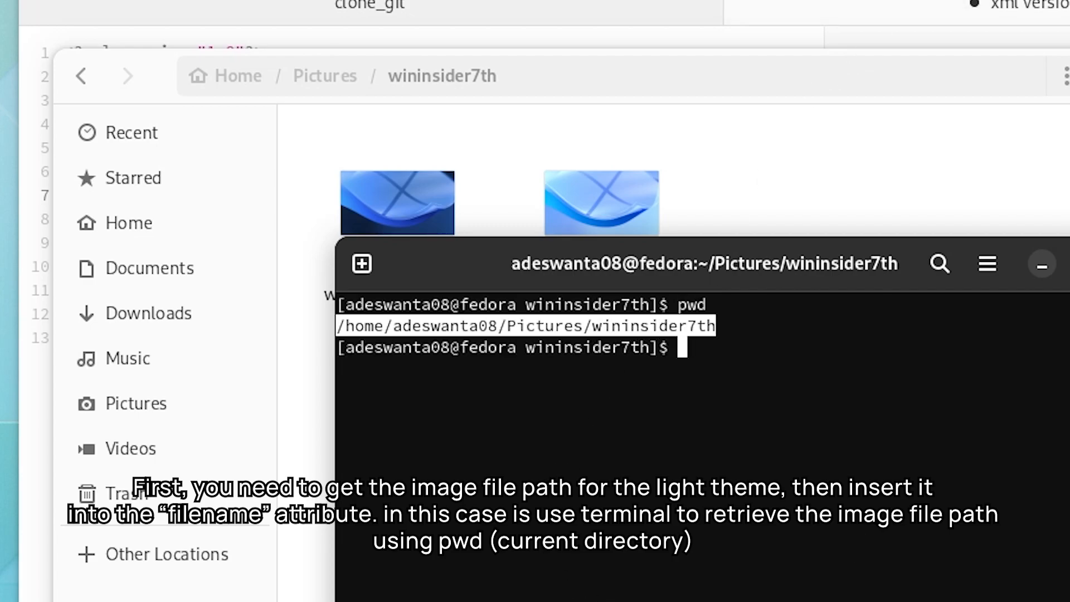
{"action": "key", "text": "alt+Tab"}
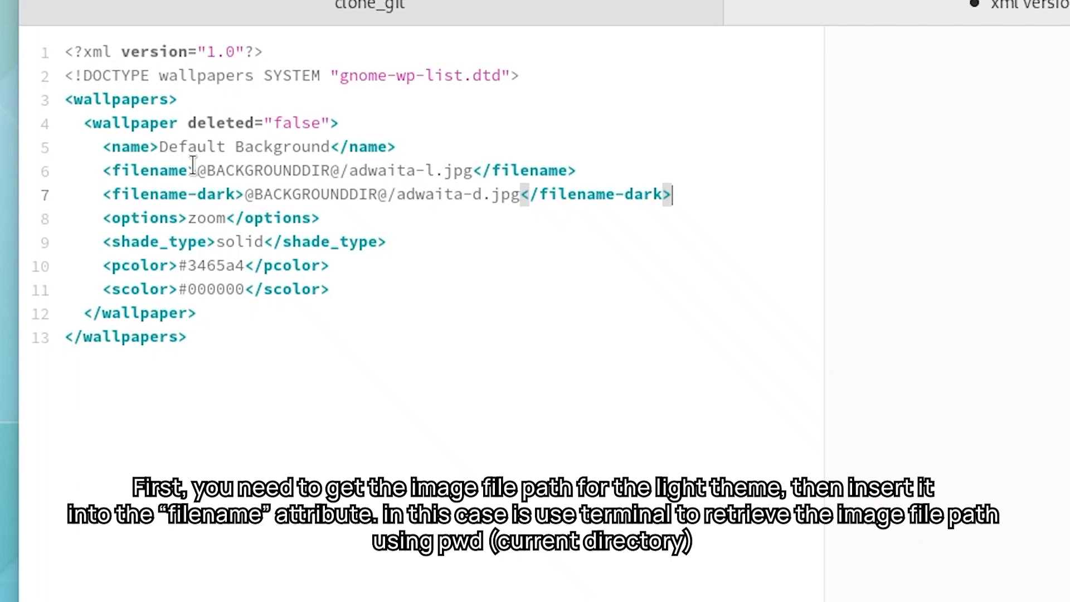
{"action": "left_click_drag", "start_coordinate": [197, 170], "coordinate": [480, 170]}
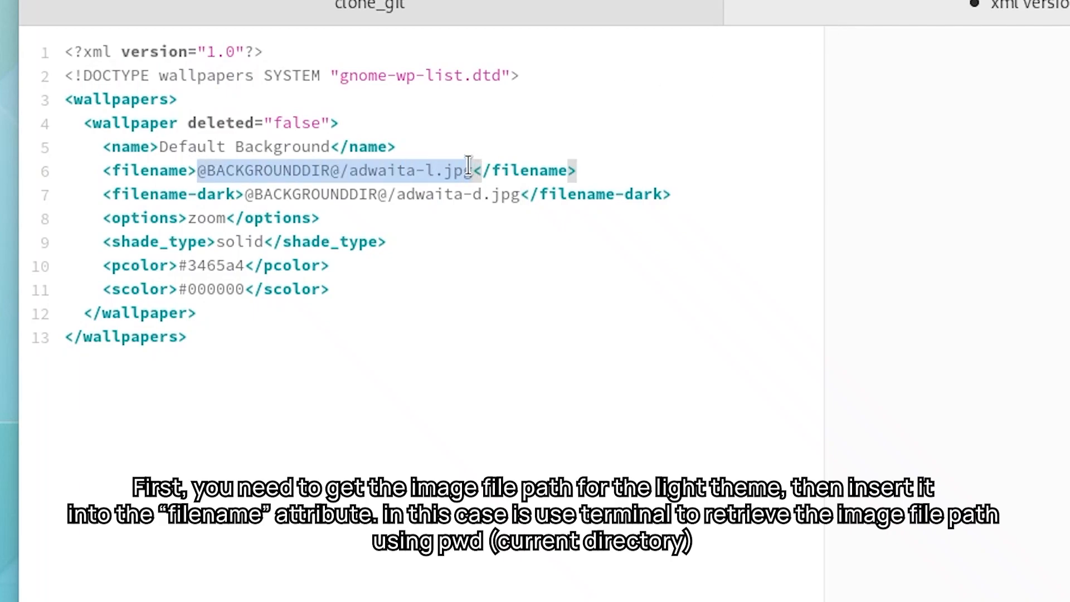
{"action": "type", "text": "/home/adeswanta08/Pictures/wininsider7th"}
Run the file command on WIP-7th-anniversary-wallpaper-light.jpg in the terminal and copy the image's file name.
{"action": "key", "text": "alt+Tab"}
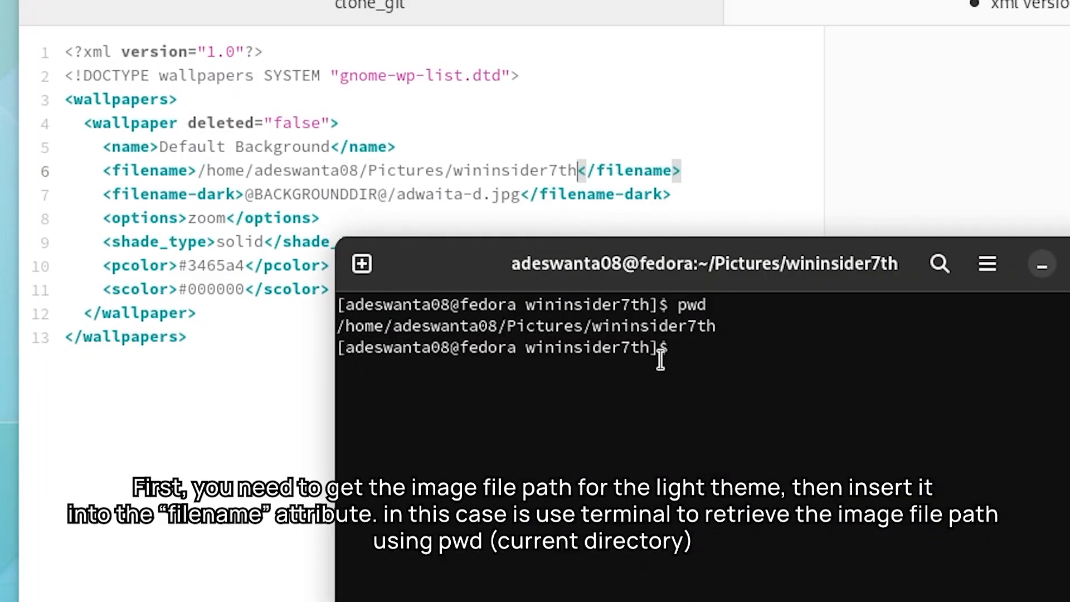
{"action": "type", "text": "file W"}
{"action": "key", "text": "Tab"}
{"action": "type", "text": "l"}
{"action": "key", "text": "Tab"}
{"action": "key", "text": "Return"}
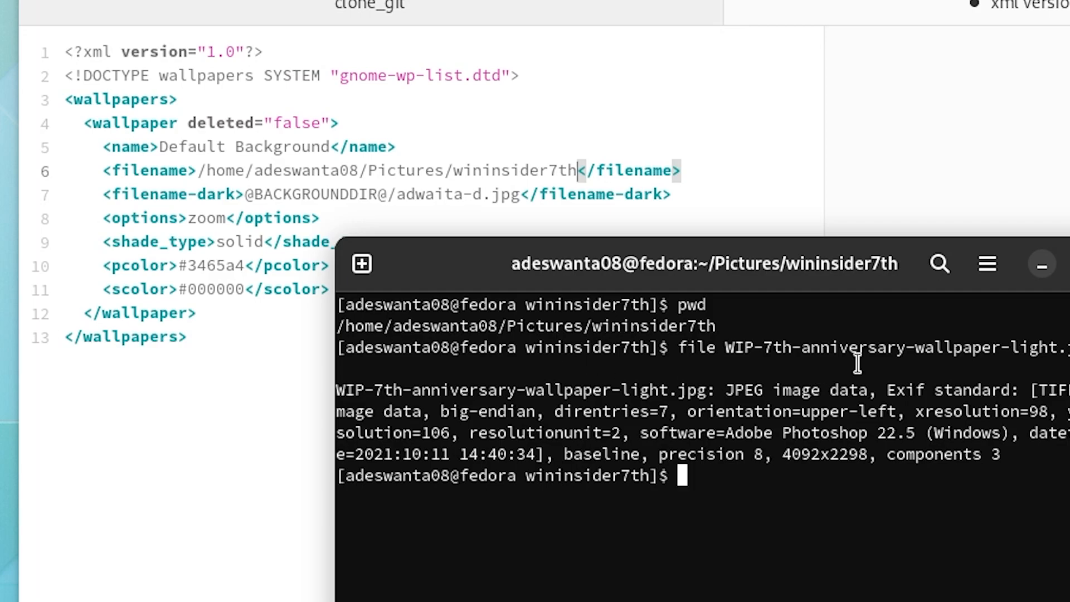
{"action": "double_click", "coordinate": [891, 346]}
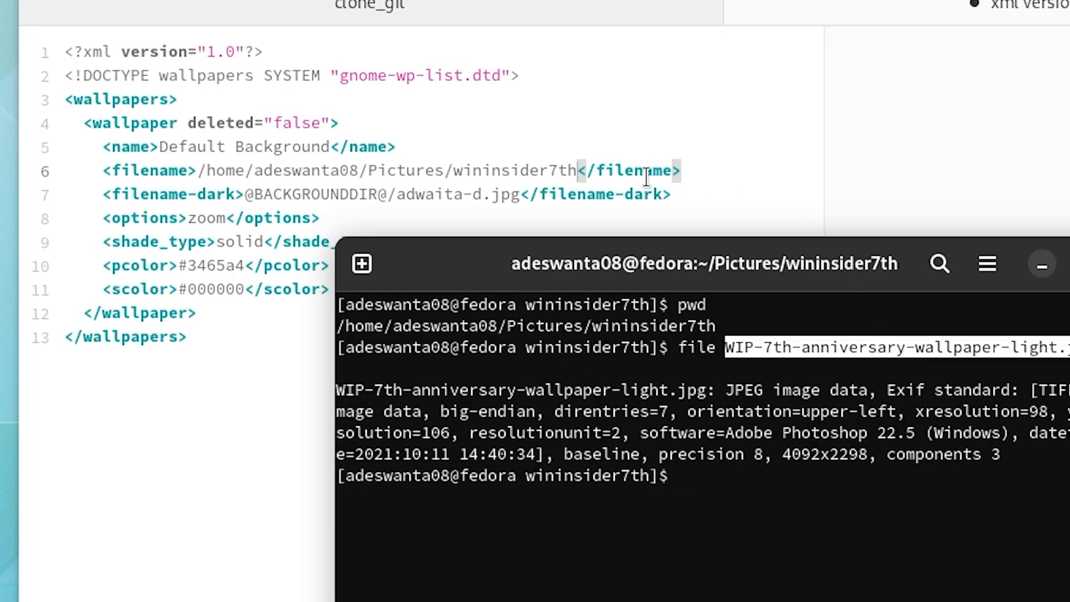
Append /WIP-7th-anniversary-wallpaper-light.jpg to the folder path in the filename element.
{"action": "left_click", "coordinate": [571, 170]}
{"action": "type", "text": "/"}
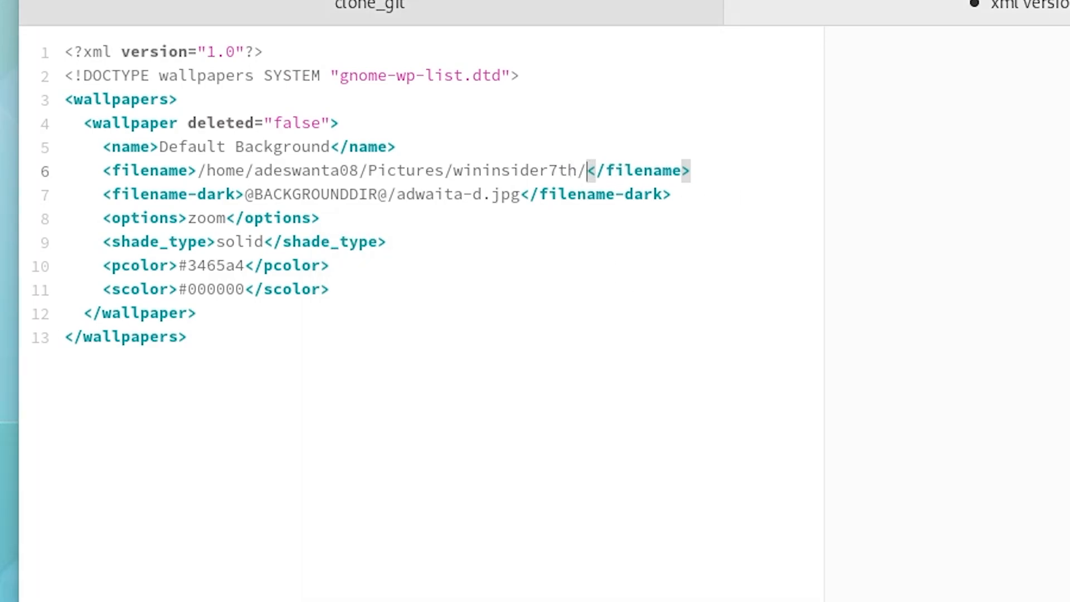
{"action": "type", "text": "WIP-7th-anniversary-wallpaper-light.jpg"}
Copy the light image's full path into the filename-dark element and change its ending to WIP-7th-anniversary-wallpaper-dark.jpg.
{"action": "left_click_drag", "start_coordinate": [198, 170], "coordinate": [958, 170]}
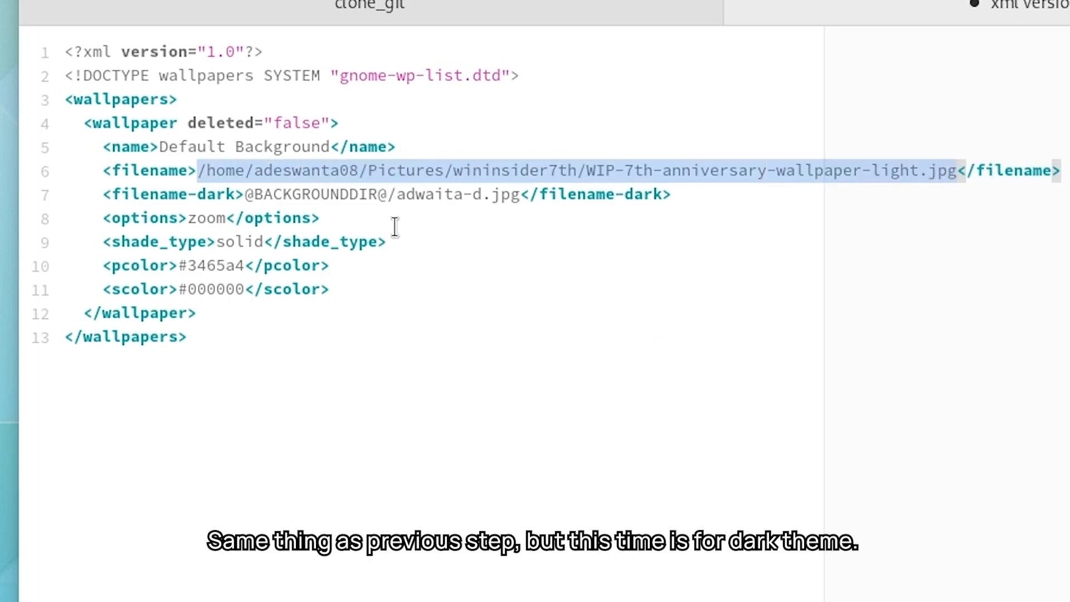
{"action": "left_click_drag", "start_coordinate": [245, 195], "coordinate": [520, 190]}
{"action": "type", "text": "/home/adeswanta08/Pictures/wininsider7th/WIP-7th-anniversary-wallpaper-light.jpg"}
{"action": "double_click", "coordinate": [925, 194]}
{"action": "type", "text": "dark"}
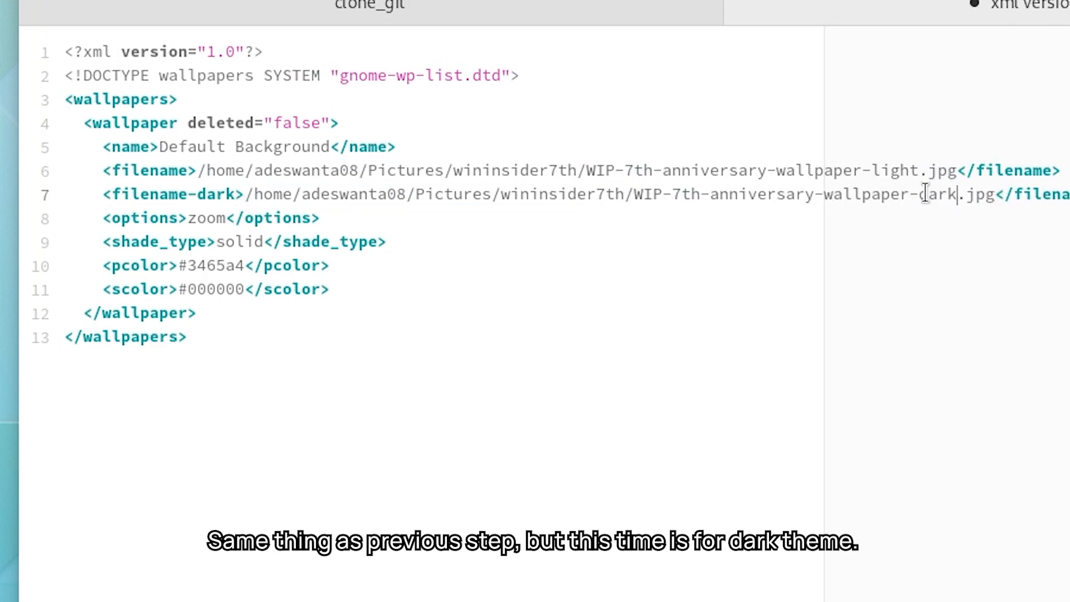
Set the wallpaper's name element to Windows Insider 7th Anniversary.
{"action": "left_click_drag", "start_coordinate": [160, 146], "coordinate": [330, 147]}
{"action": "type", "text": "Windows Insider "}
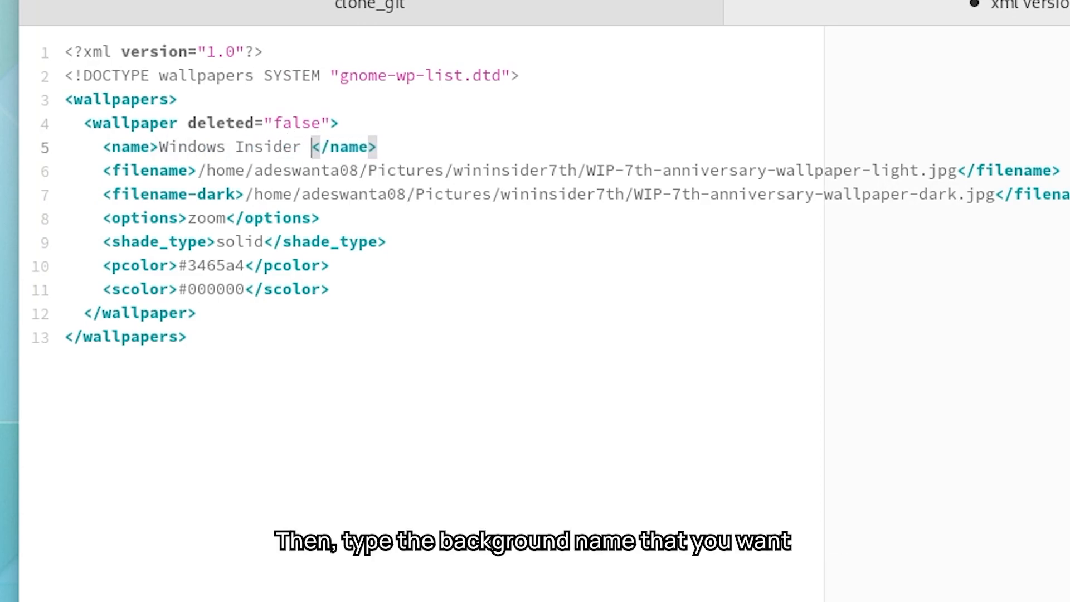
{"action": "type", "text": "7th An"}
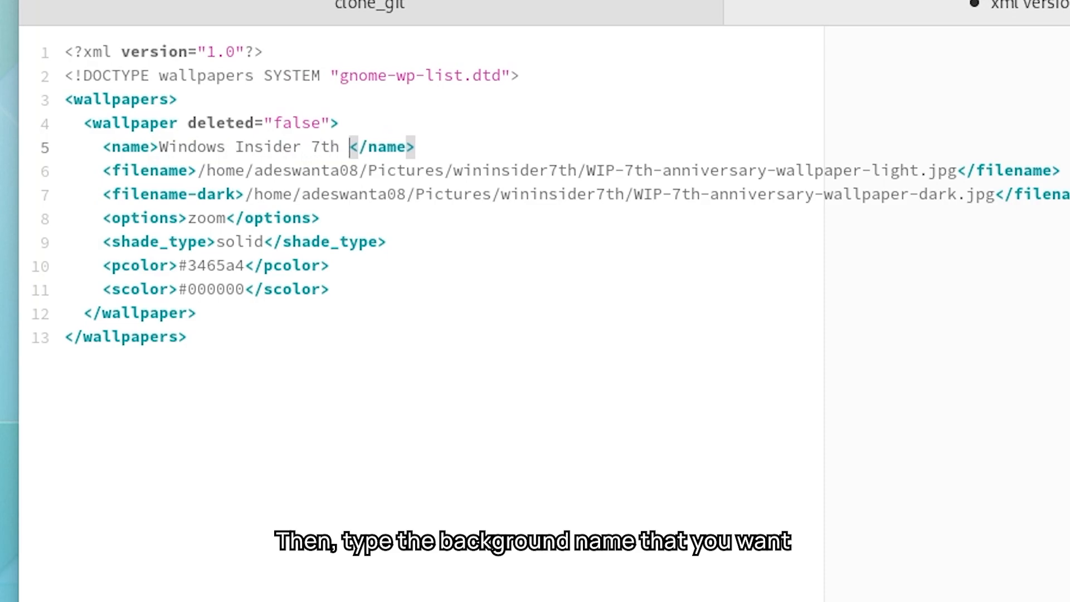
{"action": "type", "text": "niversarry"}
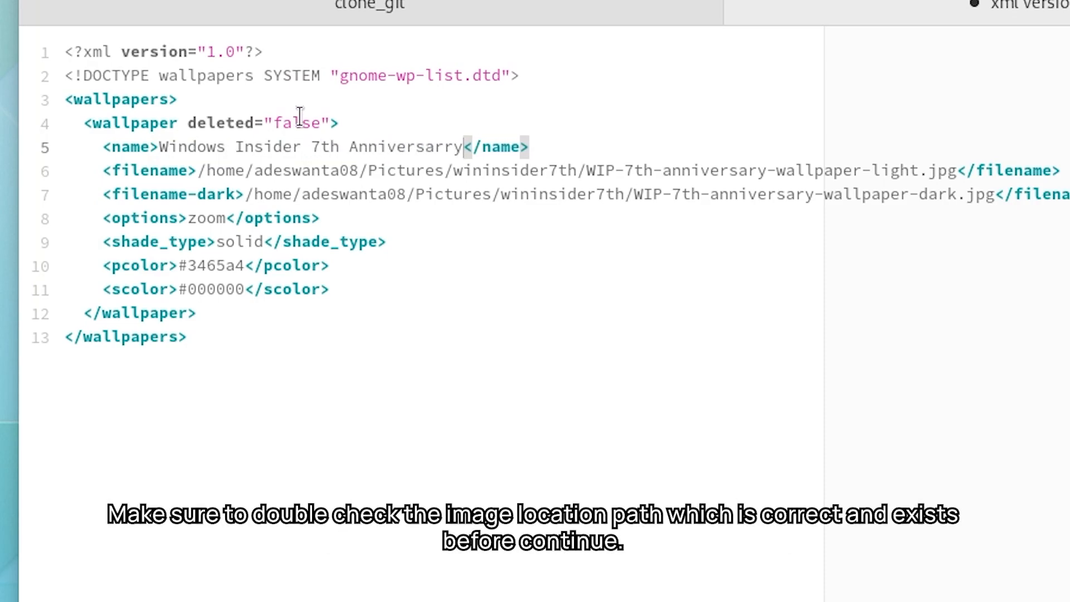
{"action": "left_click", "coordinate": [451, 147]}
{"action": "key", "text": "BackSpace"}
{"action": "left_click", "coordinate": [458, 215]}
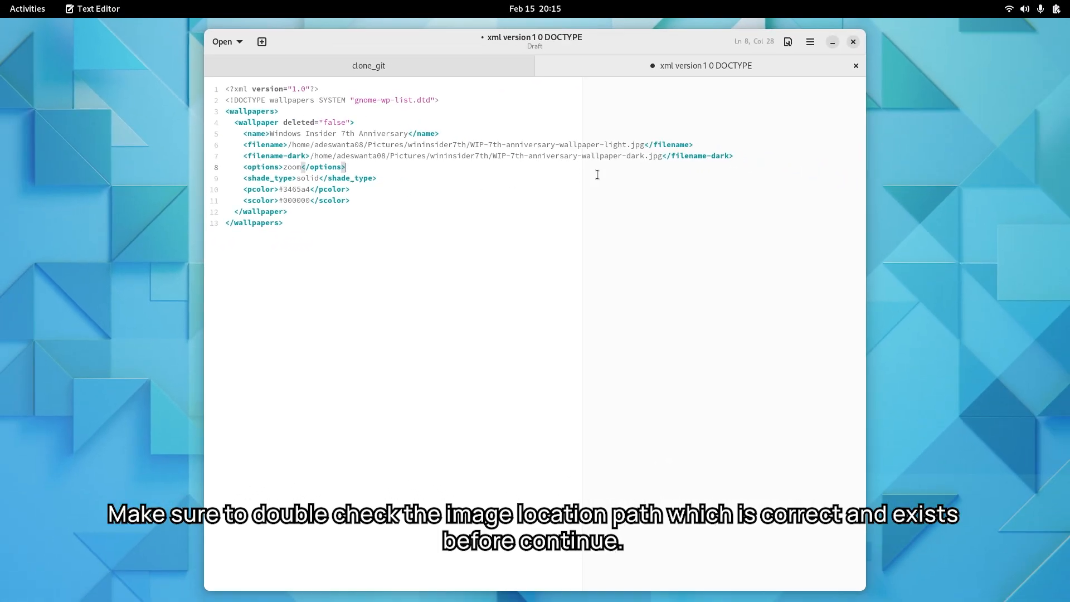
{"action": "left_click", "coordinate": [597, 175]}
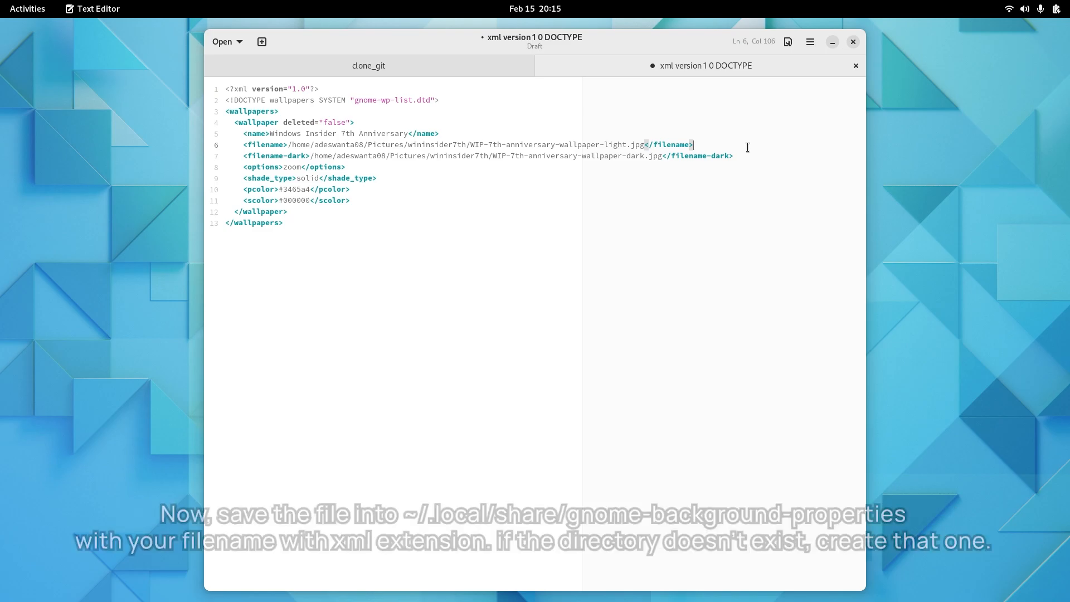
Save the document as win7thinsider.xml in ~/.local/share/gnome-background-properties, replacing the existing file.
{"action": "key", "text": "ctrl+s"}
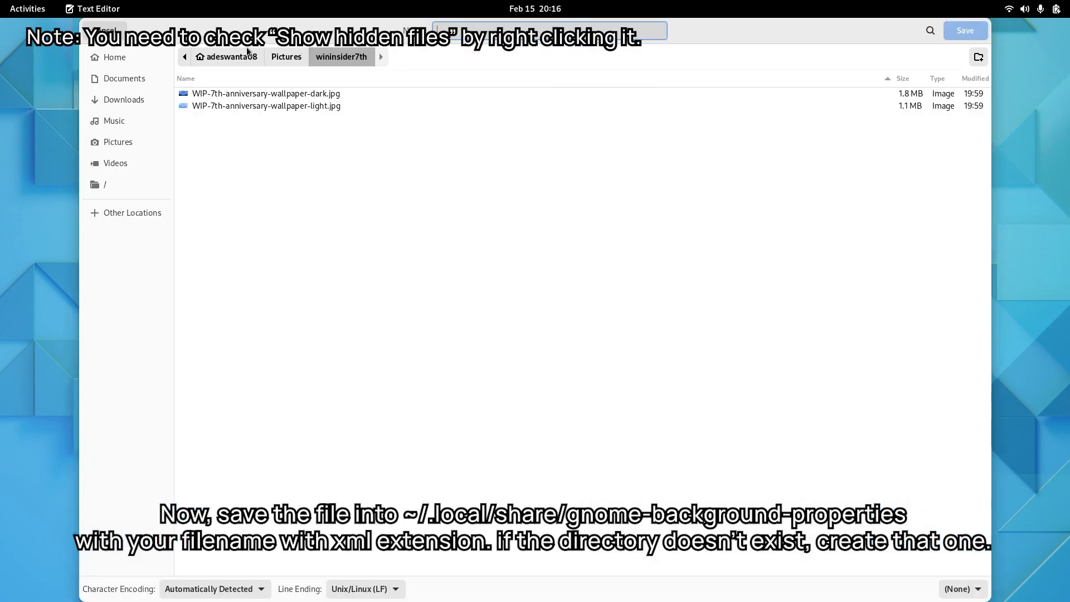
{"action": "left_click", "coordinate": [122, 52]}
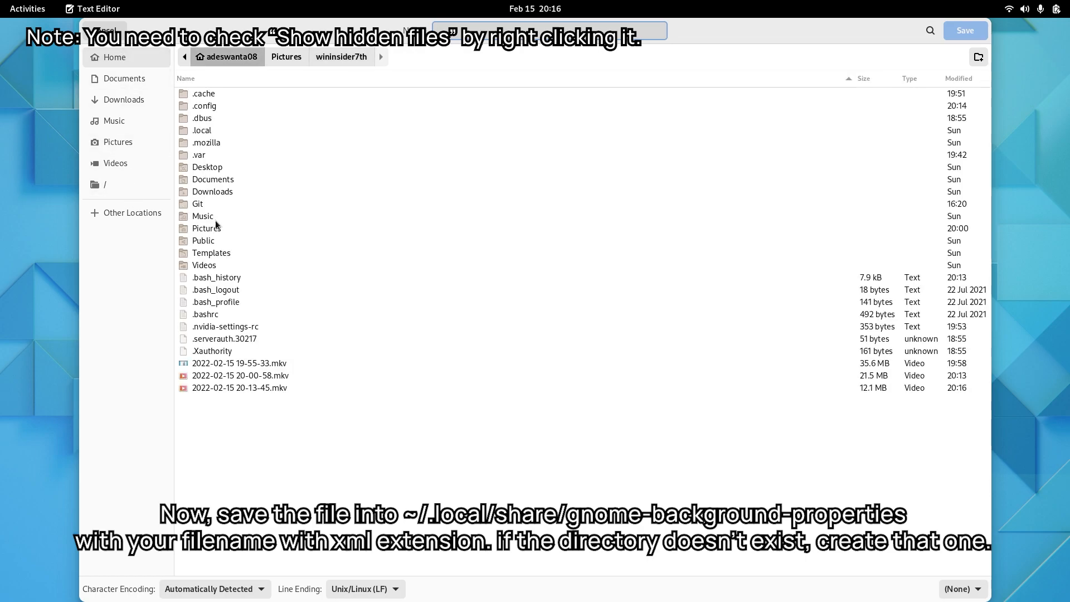
{"action": "double_click", "coordinate": [218, 131]}
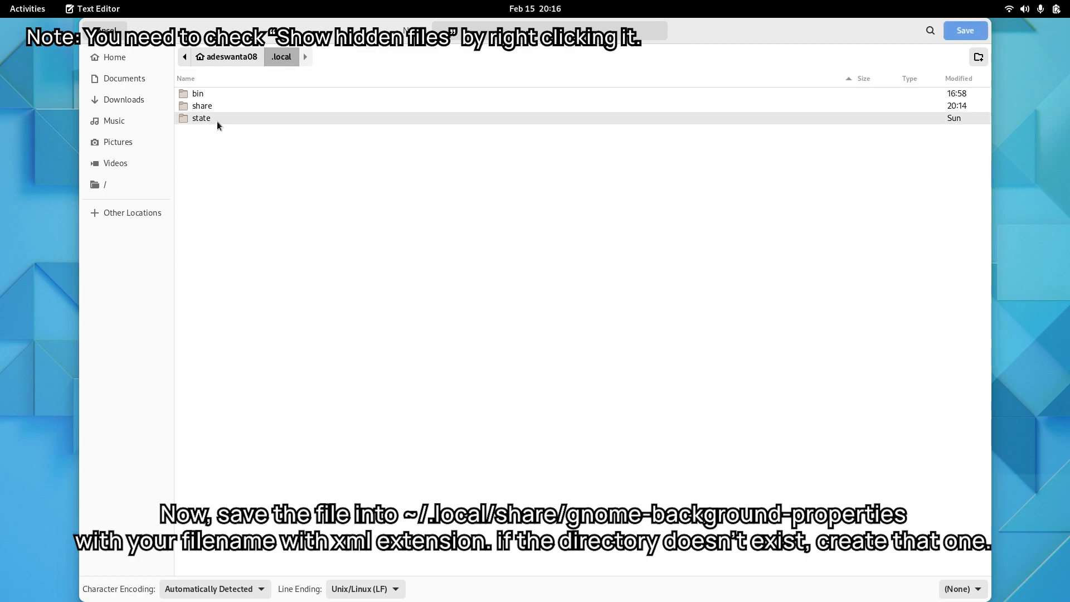
{"action": "double_click", "coordinate": [219, 107]}
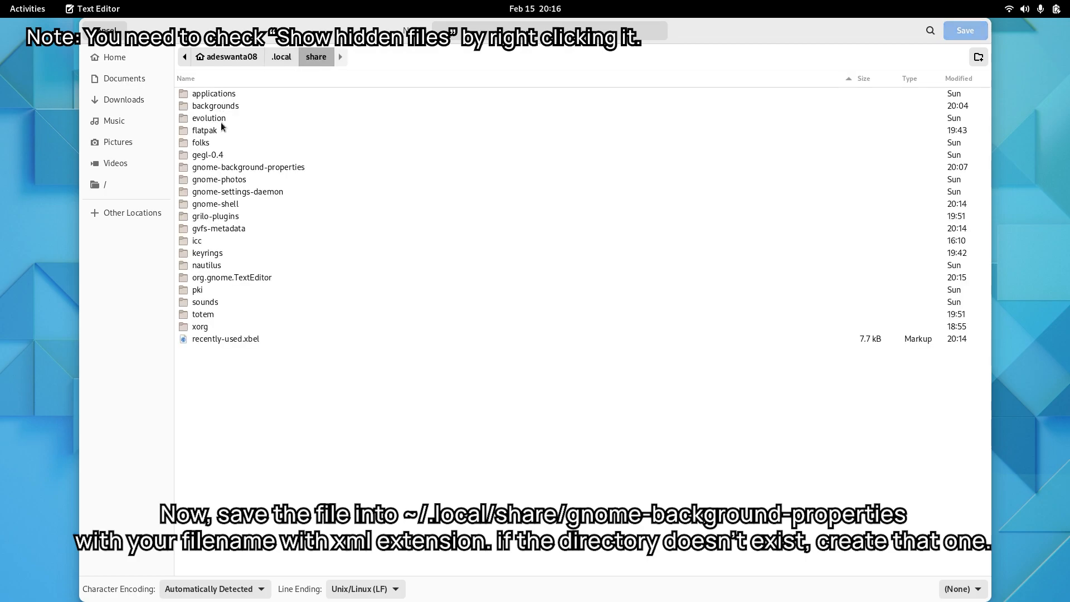
{"action": "left_click", "coordinate": [277, 167]}
{"action": "double_click", "coordinate": [277, 168]}
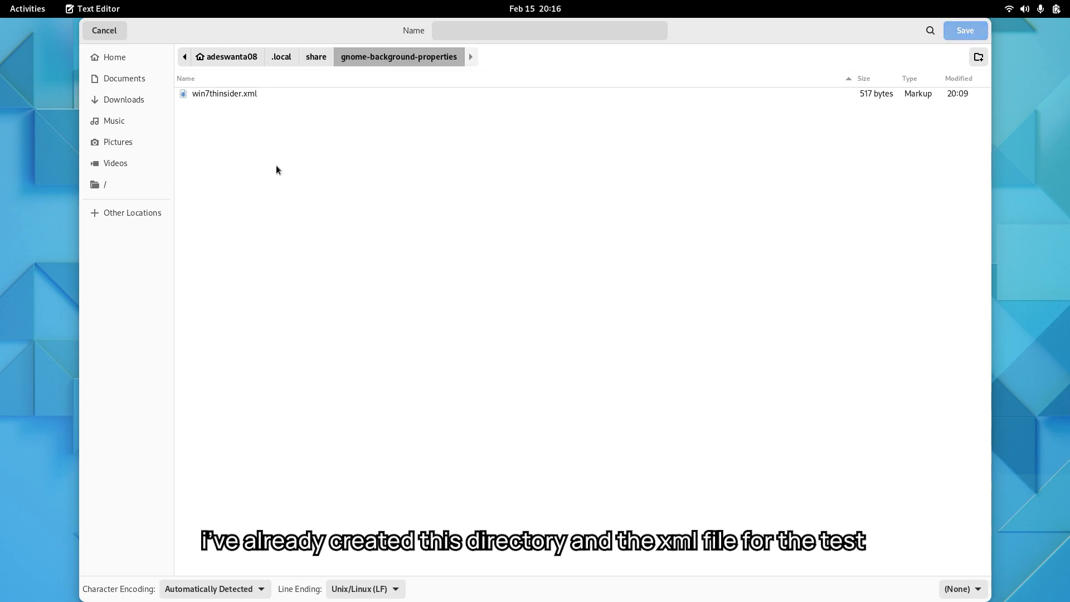
{"action": "left_click", "coordinate": [271, 93]}
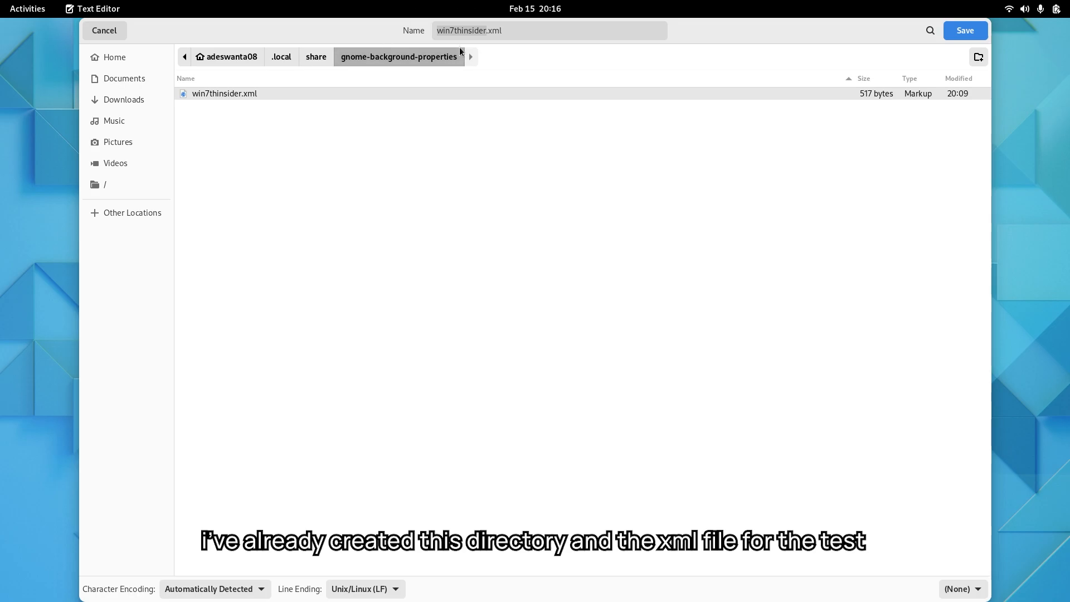
{"action": "left_click", "coordinate": [970, 31]}
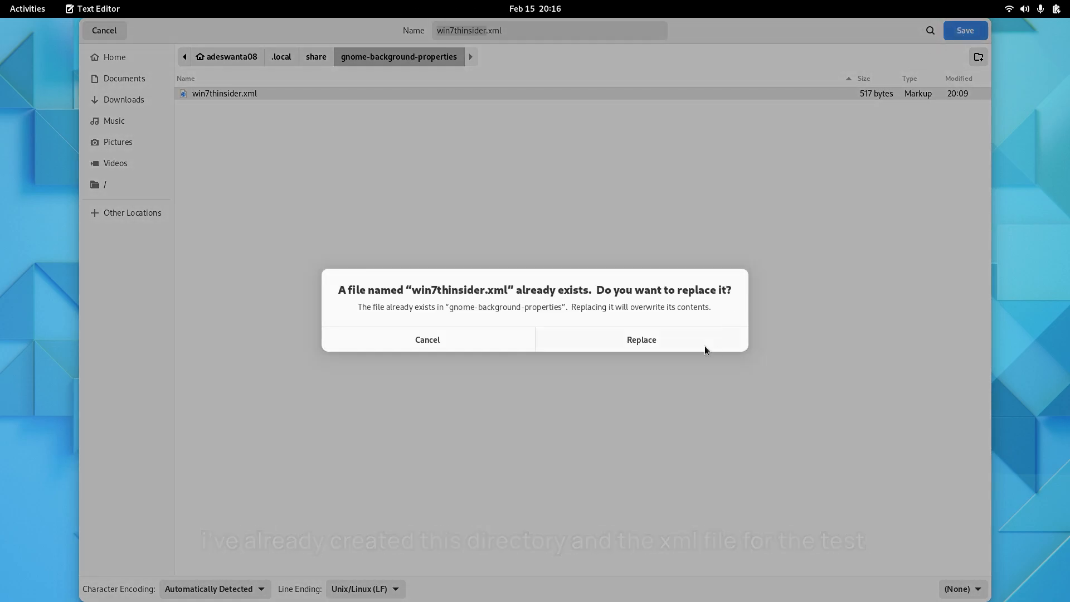
{"action": "left_click", "coordinate": [702, 340]}
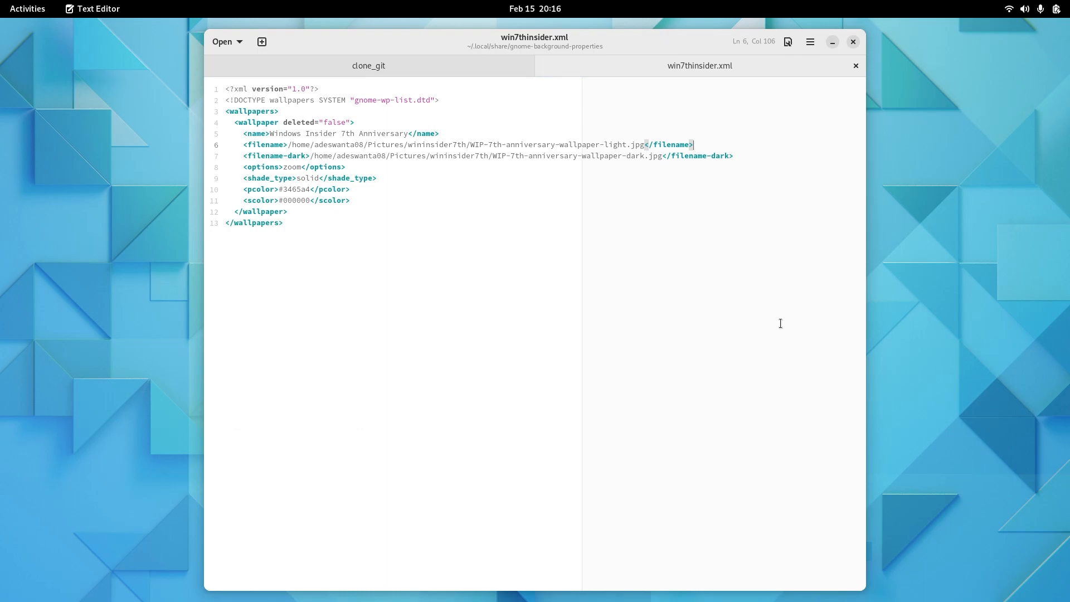
Open the Appearance settings in an unmaximised window and minimise the text editor behind it.
{"action": "left_click", "coordinate": [1026, 9]}
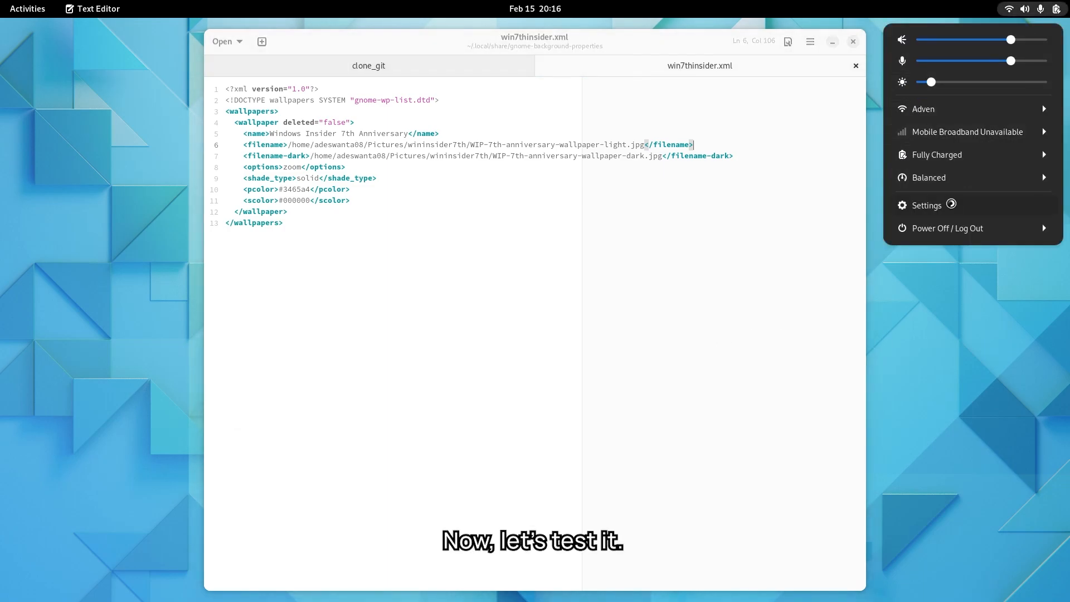
{"action": "left_click", "coordinate": [927, 205]}
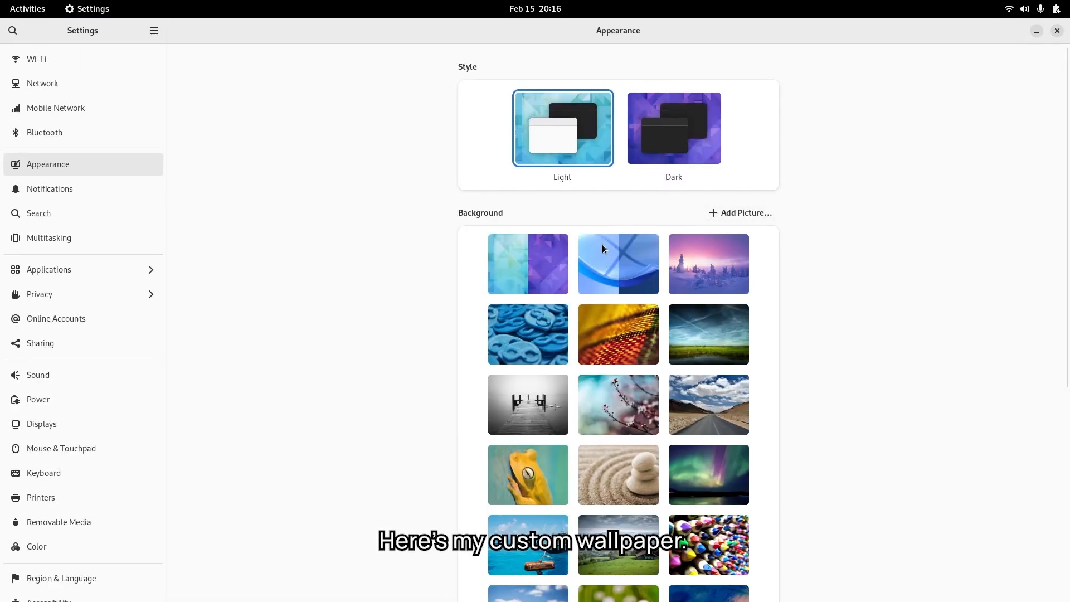
{"action": "double_click", "coordinate": [941, 28]}
{"action": "left_click", "coordinate": [837, 40]}
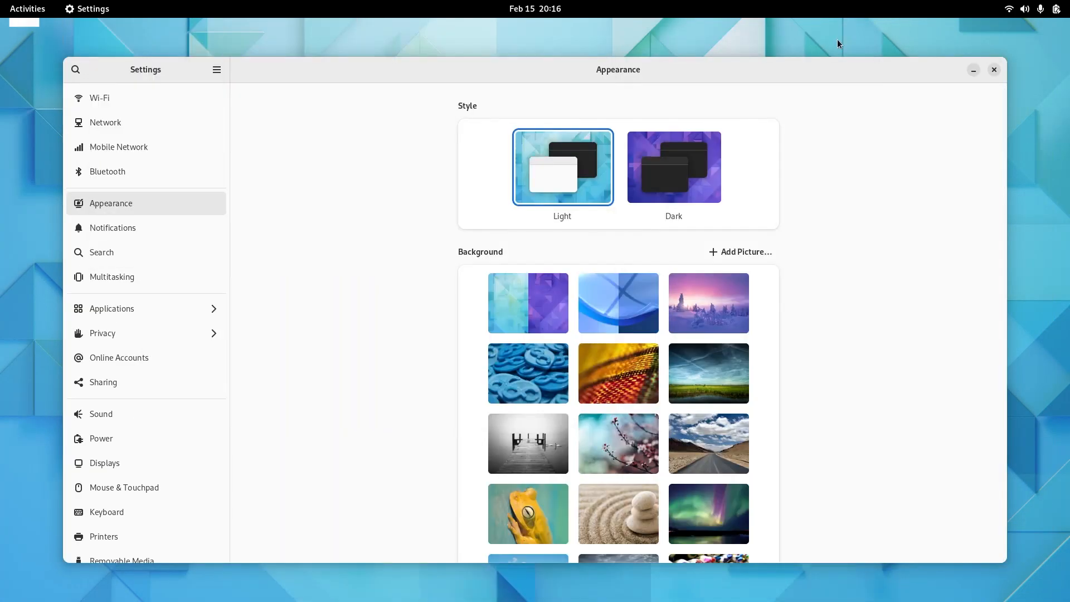
Move the Settings window down out of the way and close the file manager window behind it.
{"action": "left_click_drag", "start_coordinate": [906, 71], "coordinate": [902, 437]}
{"action": "left_click", "coordinate": [706, 189]}
{"action": "left_click", "coordinate": [837, 101]}
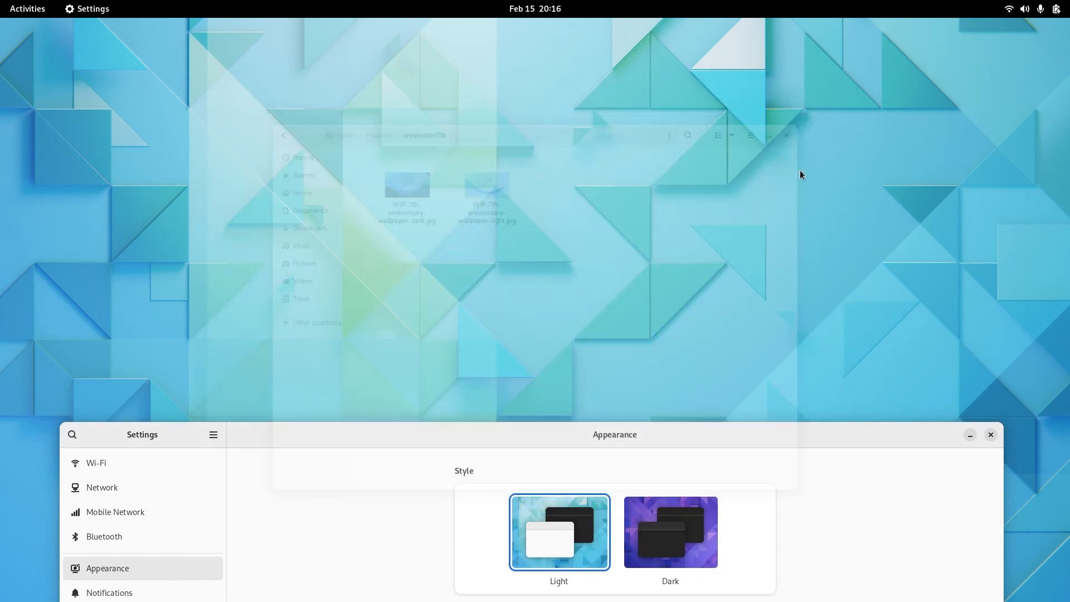
Shrink the Settings window, centre it on the desktop and select the blue Windows Insider light/dark background.
{"action": "left_click_drag", "start_coordinate": [1002, 425], "coordinate": [690, 503]}
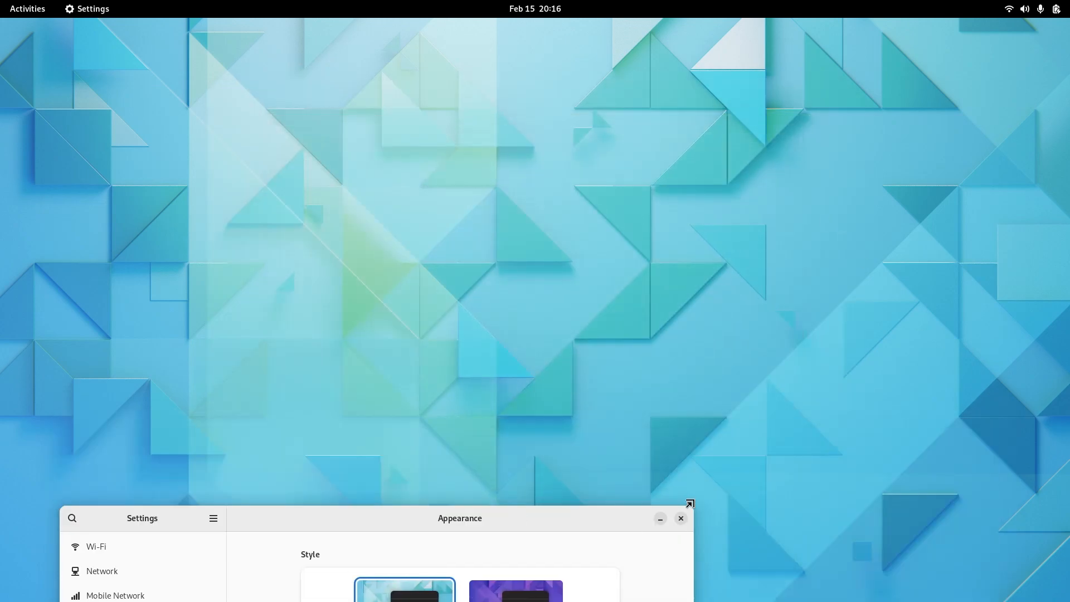
{"action": "left_click_drag", "start_coordinate": [556, 517], "coordinate": [715, 97]}
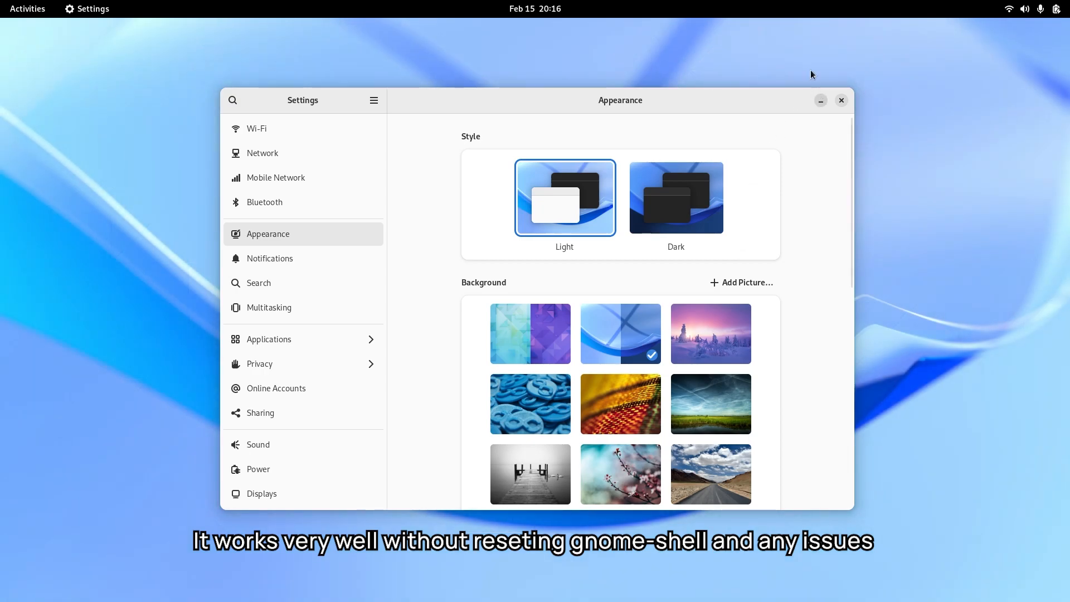
Test the background in both styles by switching from Light to Dark and back twice, finishing on Light.
{"action": "mouse_move", "coordinate": [688, 101]}
{"action": "left_mouse_down"}
{"action": "mouse_move", "coordinate": [827, 353]}
{"action": "mouse_move", "coordinate": [842, 407]}
{"action": "mouse_move", "coordinate": [736, 277]}
{"action": "mouse_move", "coordinate": [710, 115]}
{"action": "mouse_move", "coordinate": [685, 100]}
{"action": "left_mouse_up"}
{"action": "left_click", "coordinate": [698, 203]}
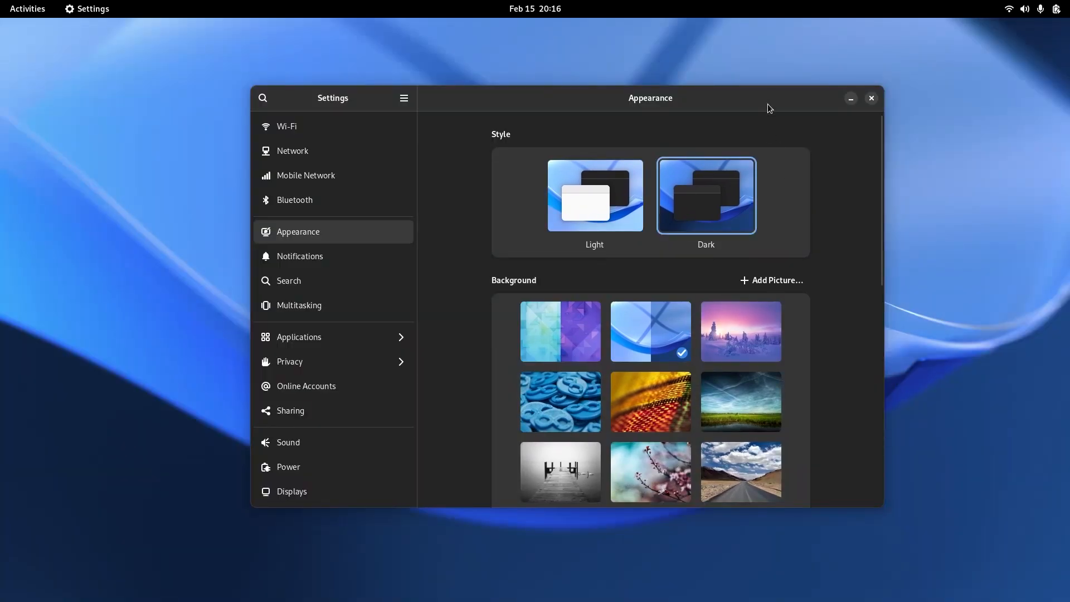
{"action": "left_click_drag", "start_coordinate": [768, 104], "coordinate": [708, 104]}
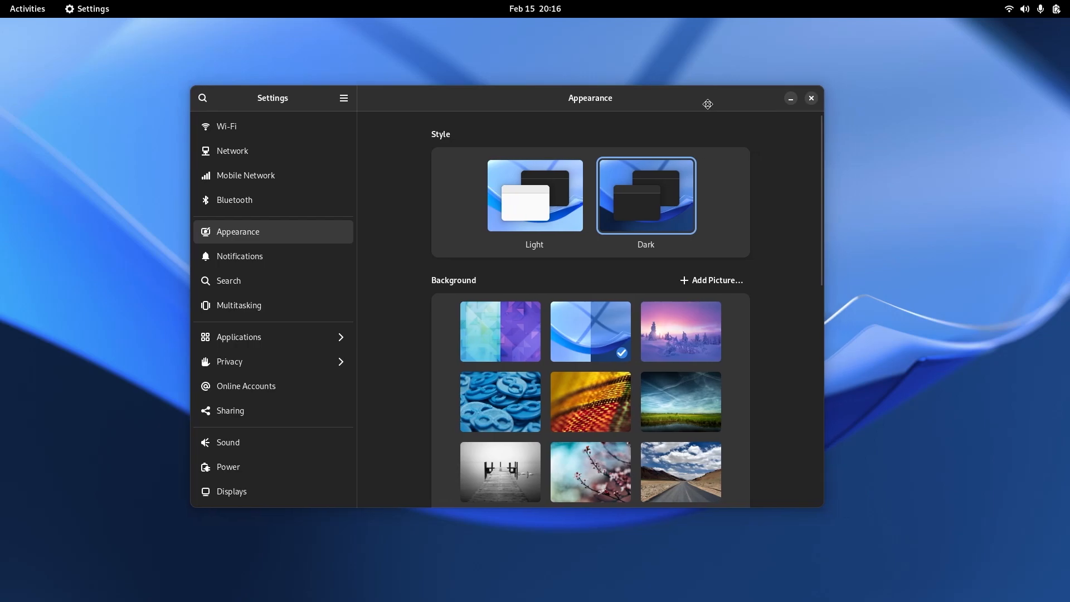
{"action": "left_click", "coordinate": [573, 220]}
{"action": "left_click", "coordinate": [655, 216]}
{"action": "left_click", "coordinate": [538, 213]}
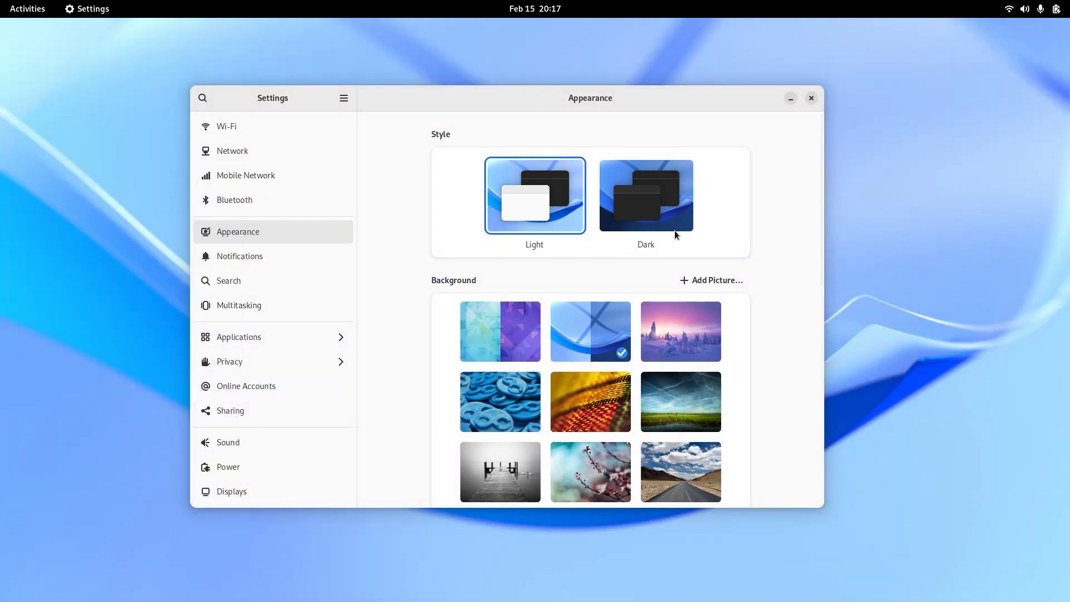